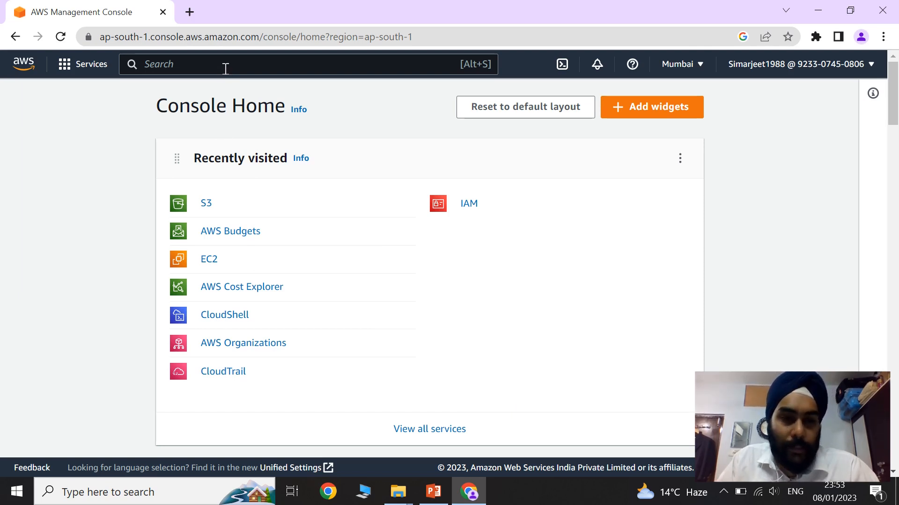
{"action": "left_click", "coordinate": [92, 68]}
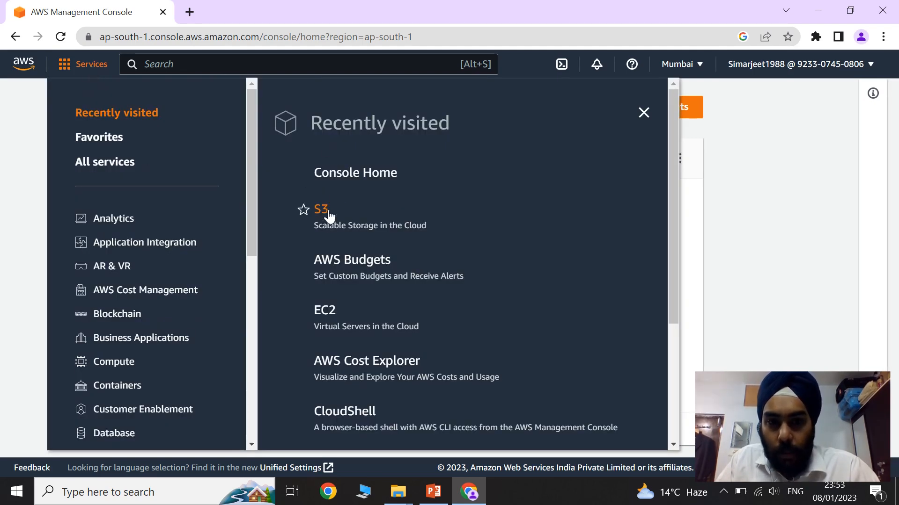
{"action": "scroll", "coordinate": [344, 302], "scroll_direction": "down", "scroll_amount": 4}
{"action": "scroll", "coordinate": [344, 303], "scroll_direction": "up", "scroll_amount": 4}
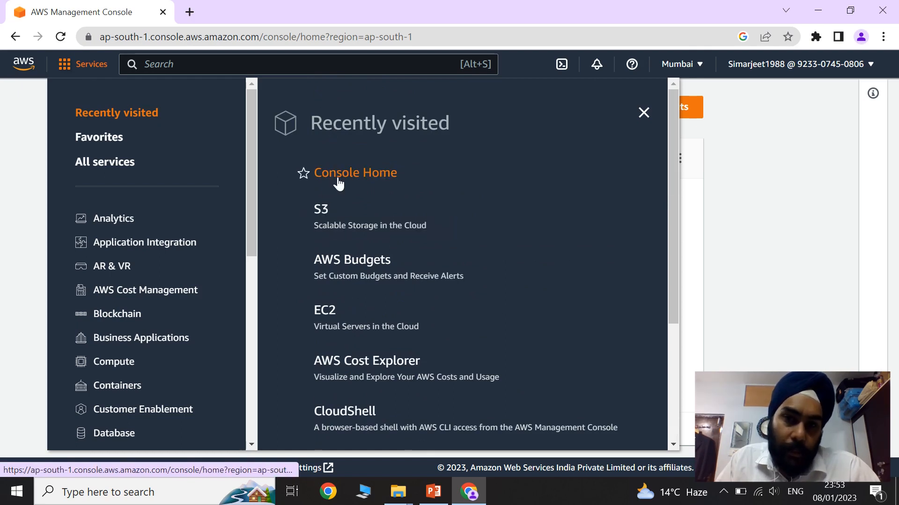
{"action": "left_click", "coordinate": [641, 114]}
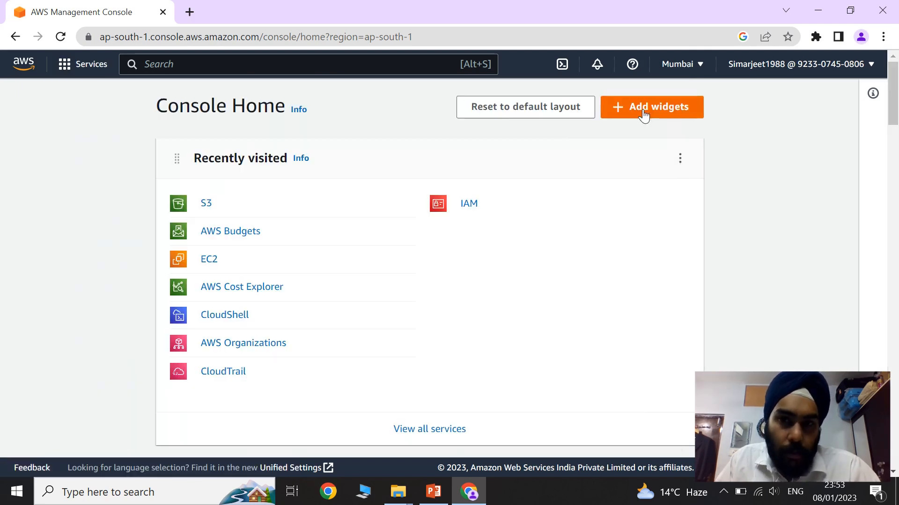
Step: Search the console for S3 and open the S3 service
{"action": "left_click", "coordinate": [273, 62]}
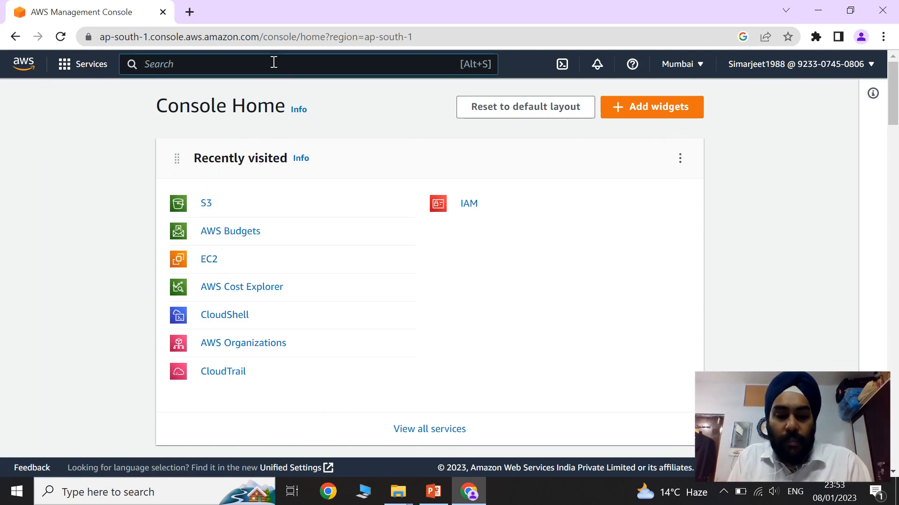
{"action": "type", "text": "S3"}
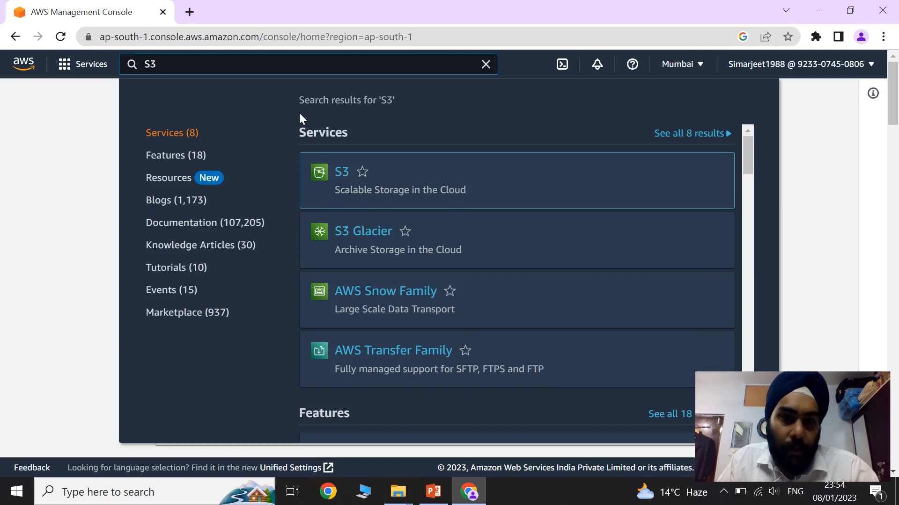
{"action": "left_click", "coordinate": [341, 172]}
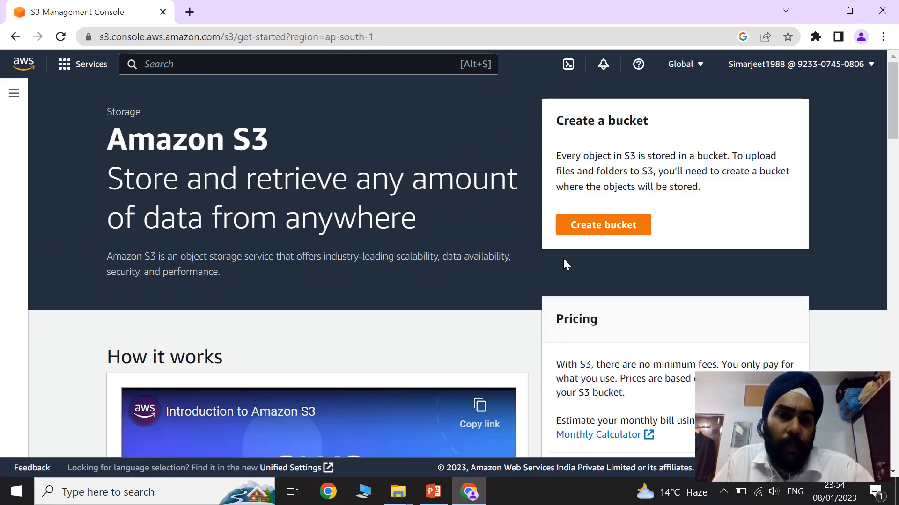
Step: Start creating a new S3 bucket and name it mystudentdbbucket
{"action": "left_click", "coordinate": [15, 93]}
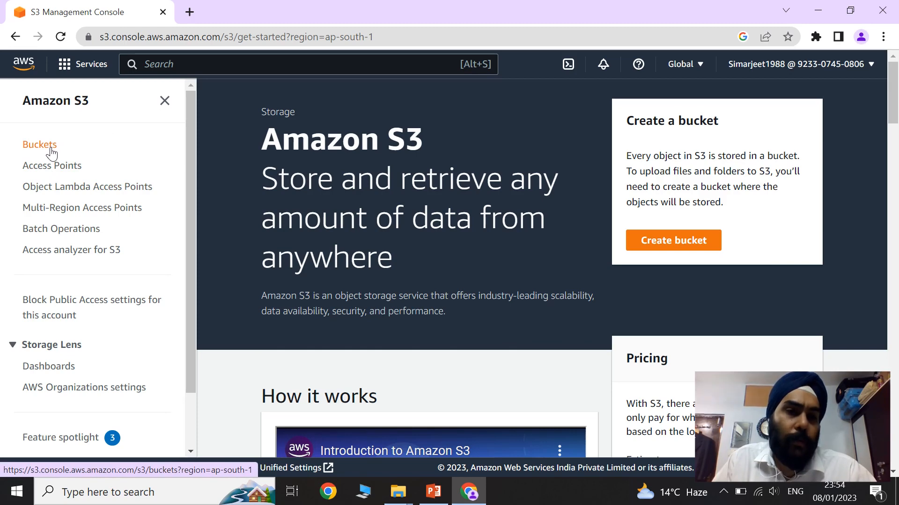
{"action": "left_click", "coordinate": [671, 248]}
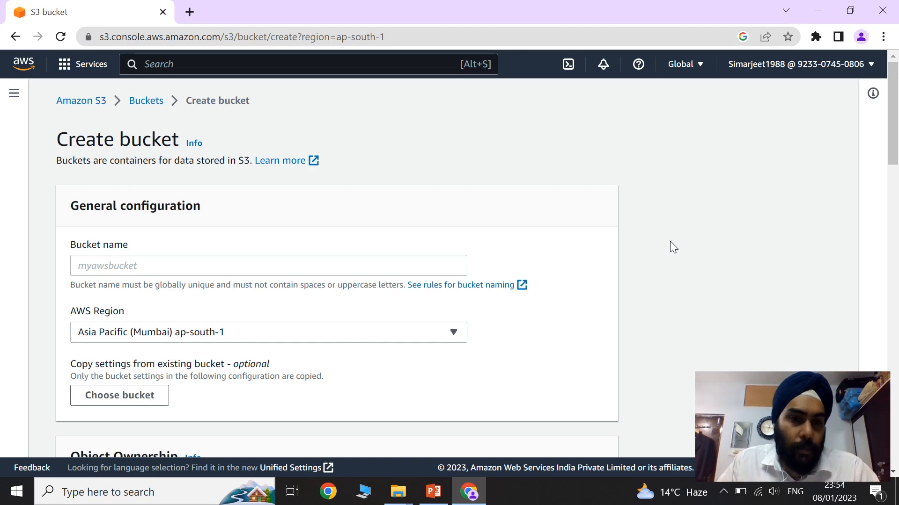
{"action": "left_click", "coordinate": [372, 261]}
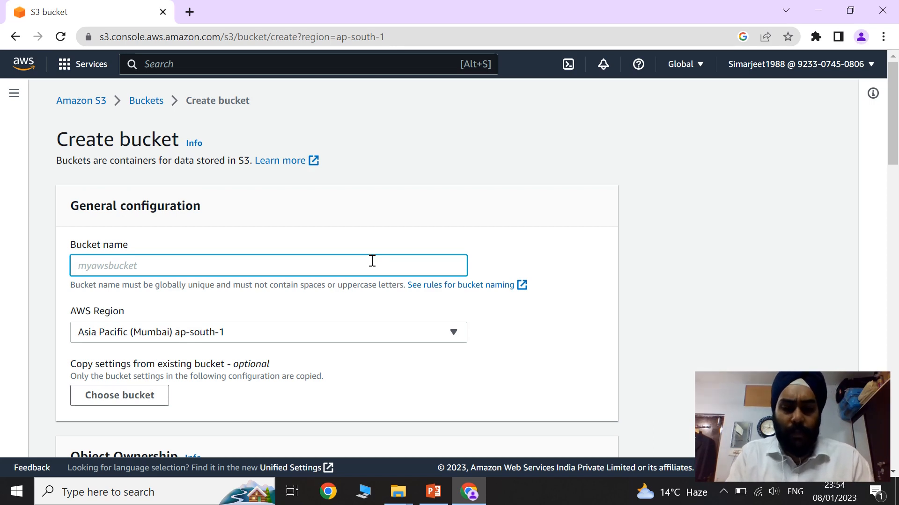
{"action": "type", "text": "my"}
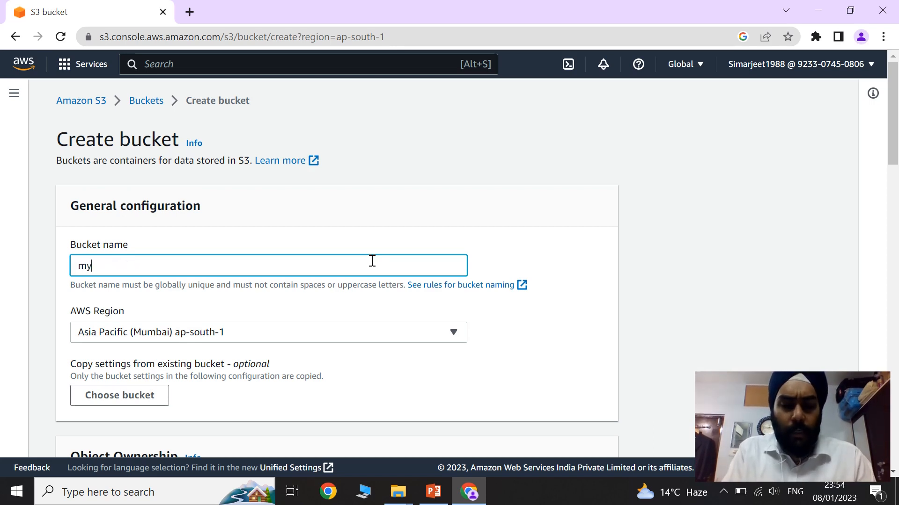
{"action": "type", "text": "bucket"}
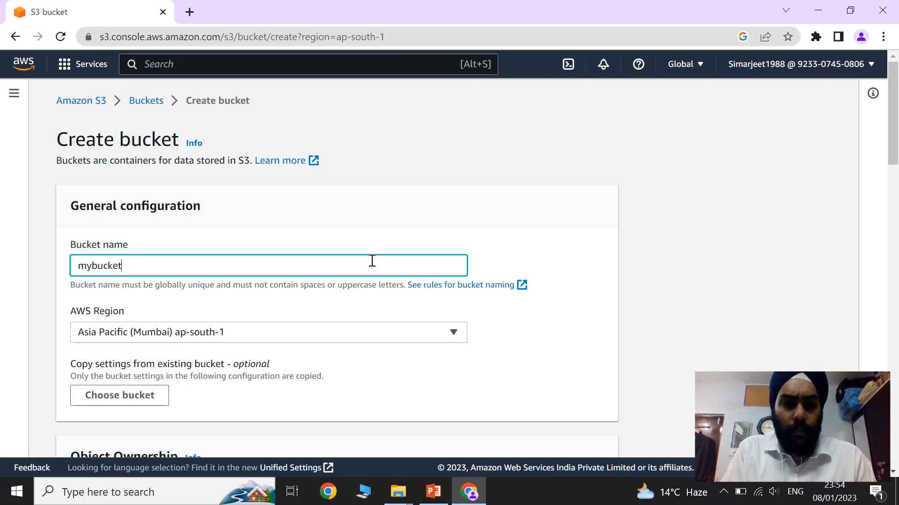
{"action": "type", "text": "student"}
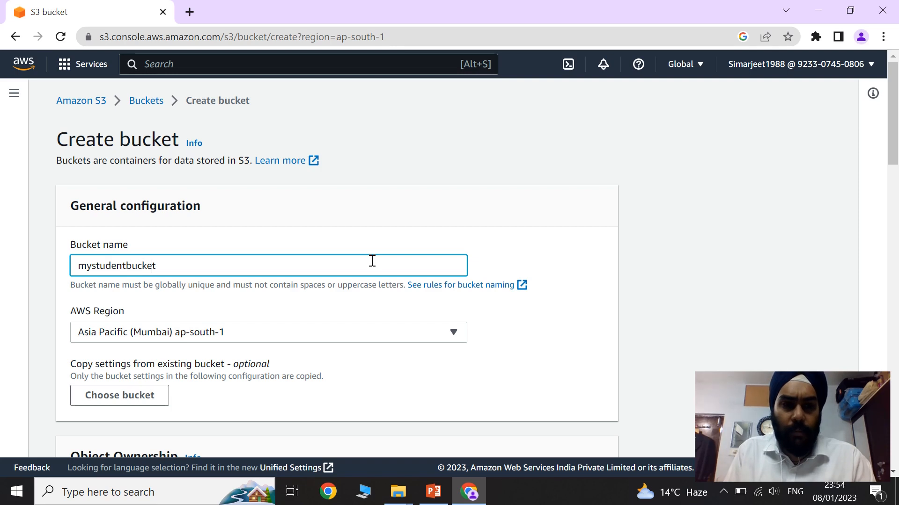
{"action": "type", "text": "d"}
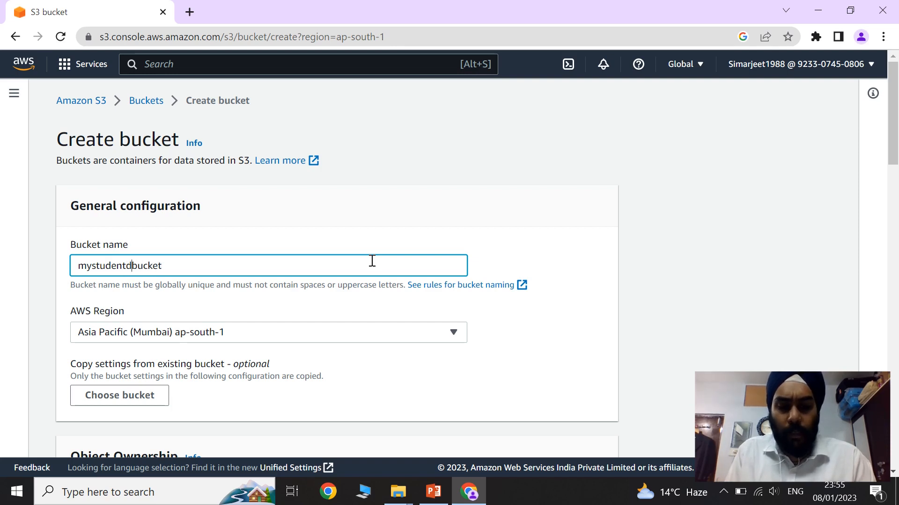
{"action": "type", "text": "b"}
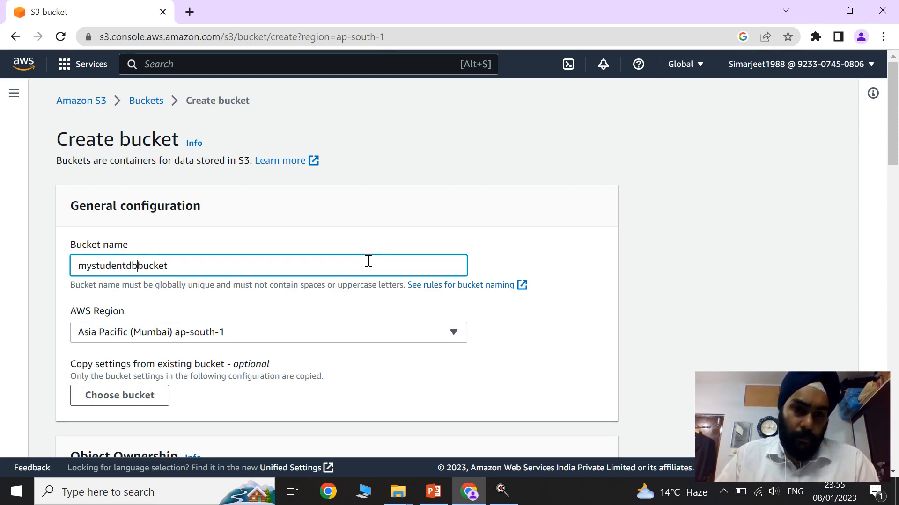
Step: Look through the available AWS regions and select Asia Pacific (Mumbai) ap-south-1 for the bucket
{"action": "scroll", "coordinate": [370, 261], "scroll_direction": "down", "scroll_amount": 1}
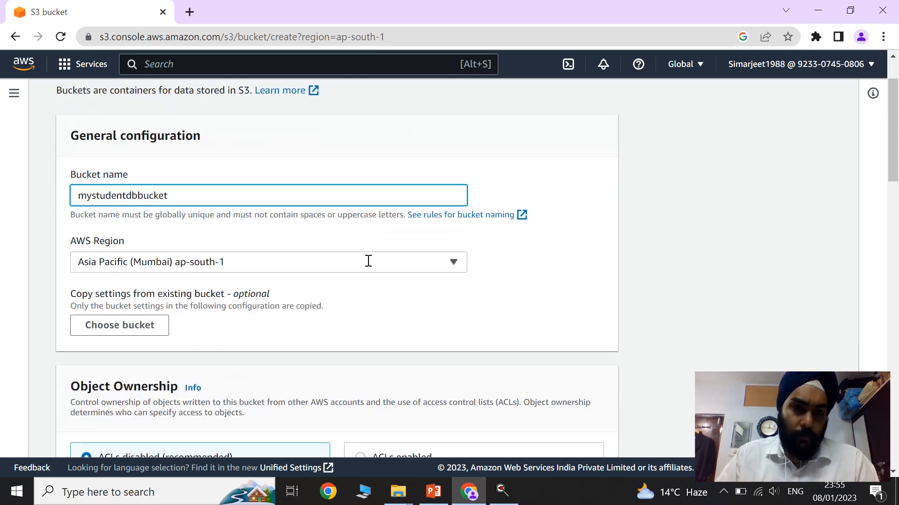
{"action": "left_click", "coordinate": [331, 264]}
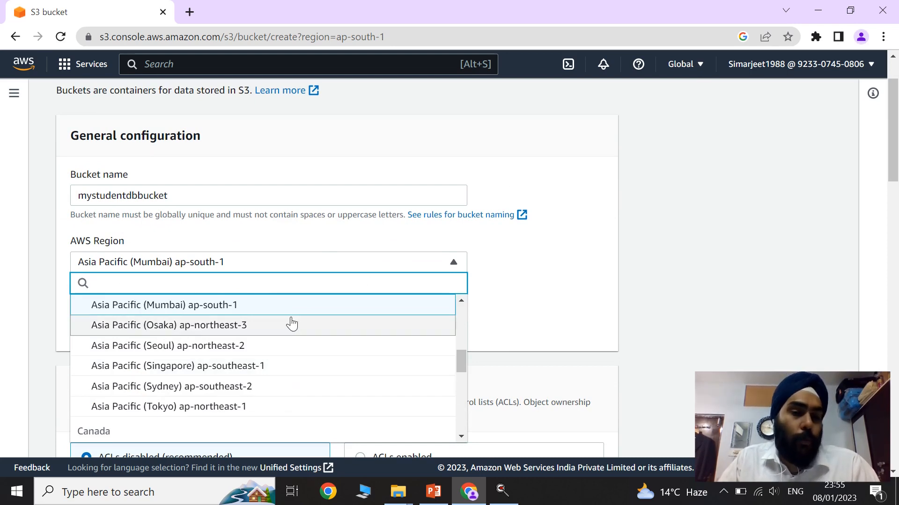
{"action": "scroll", "coordinate": [301, 355], "scroll_direction": "down", "scroll_amount": 5}
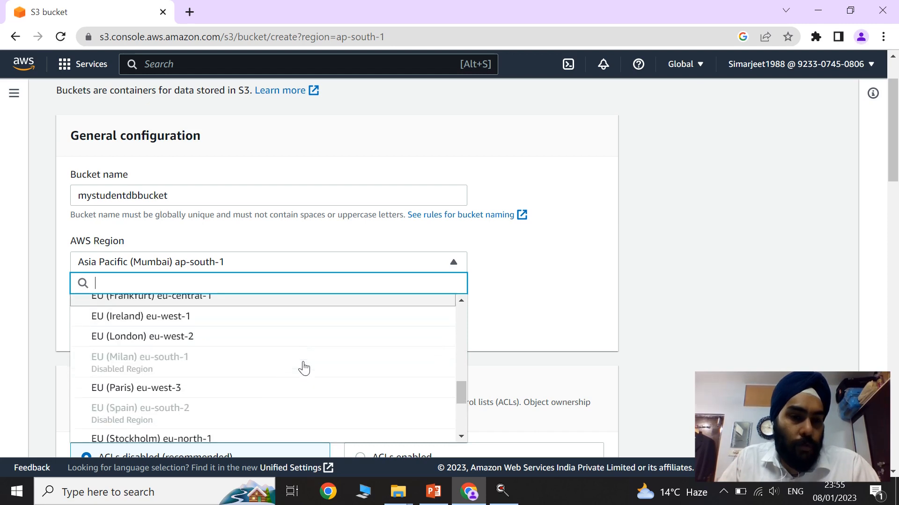
{"action": "scroll", "coordinate": [303, 368], "scroll_direction": "down", "scroll_amount": 3}
{"action": "scroll", "coordinate": [304, 368], "scroll_direction": "up", "scroll_amount": 9}
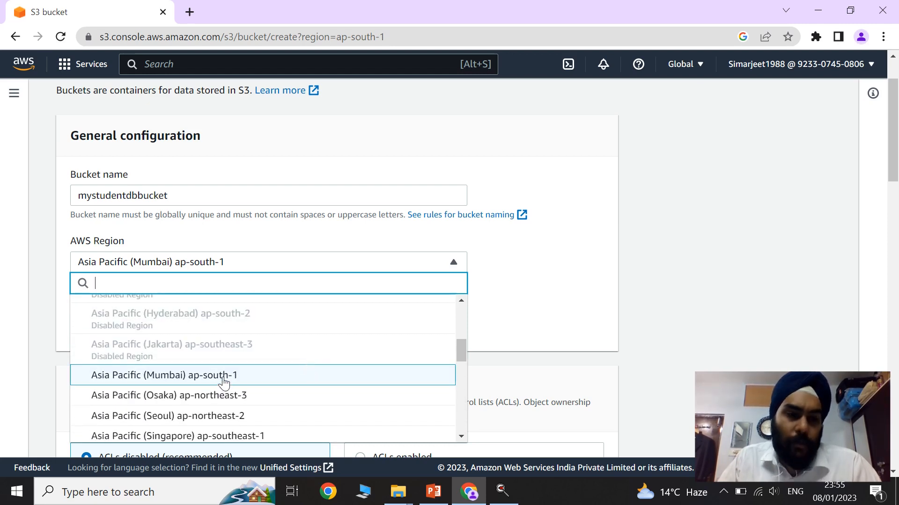
{"action": "left_click", "coordinate": [224, 383]}
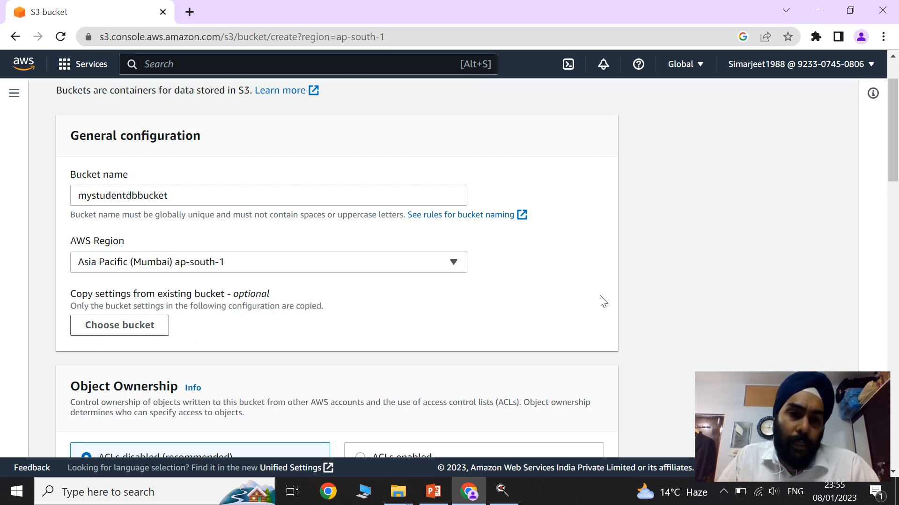
Step: Review the bucket form's optional copy-settings choice, Object Ownership options and Block Public Access description
{"action": "scroll", "coordinate": [758, 276], "scroll_direction": "down", "scroll_amount": 3}
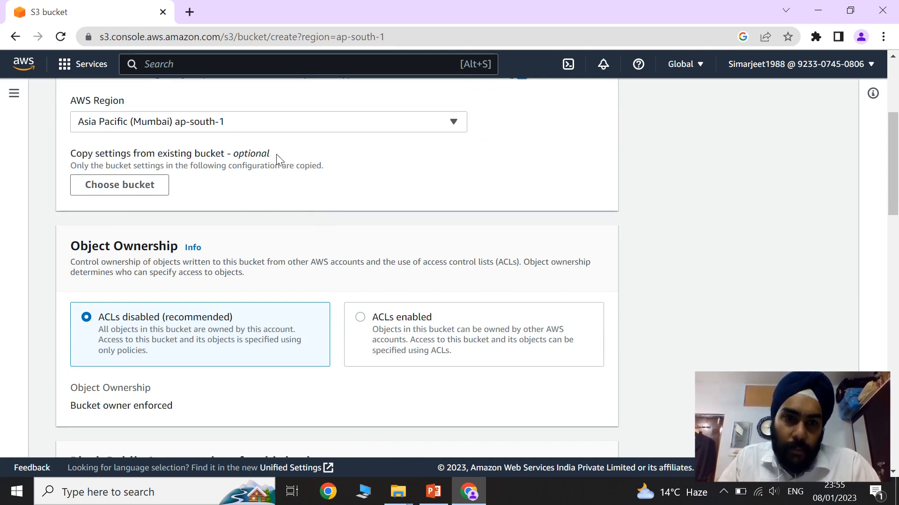
{"action": "double_click", "coordinate": [236, 158]}
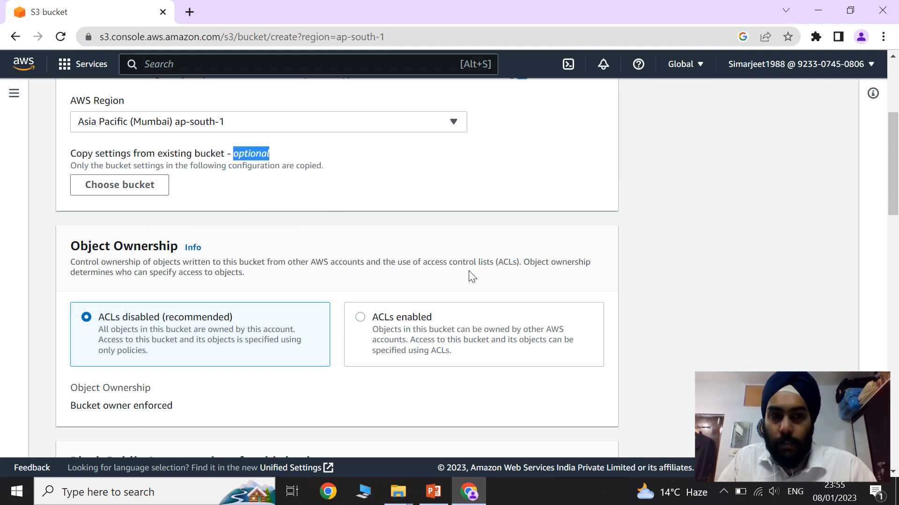
{"action": "left_click", "coordinate": [454, 191]}
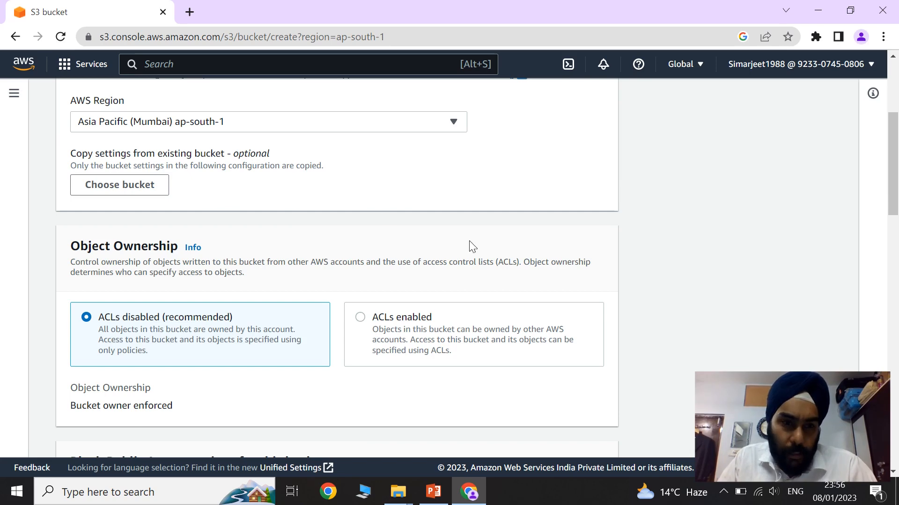
{"action": "scroll", "coordinate": [574, 248], "scroll_direction": "down", "scroll_amount": 1}
{"action": "scroll", "coordinate": [572, 248], "scroll_direction": "down", "scroll_amount": 3}
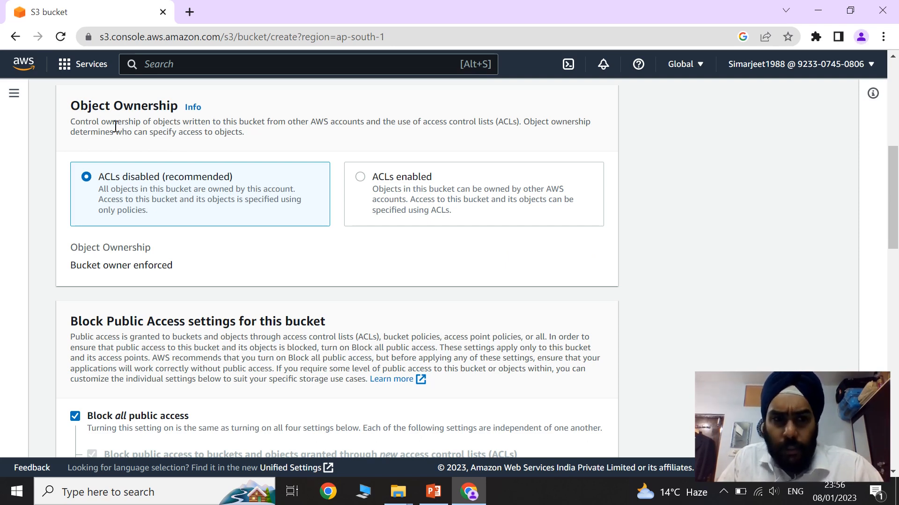
{"action": "left_click_drag", "start_coordinate": [101, 123], "coordinate": [152, 124]}
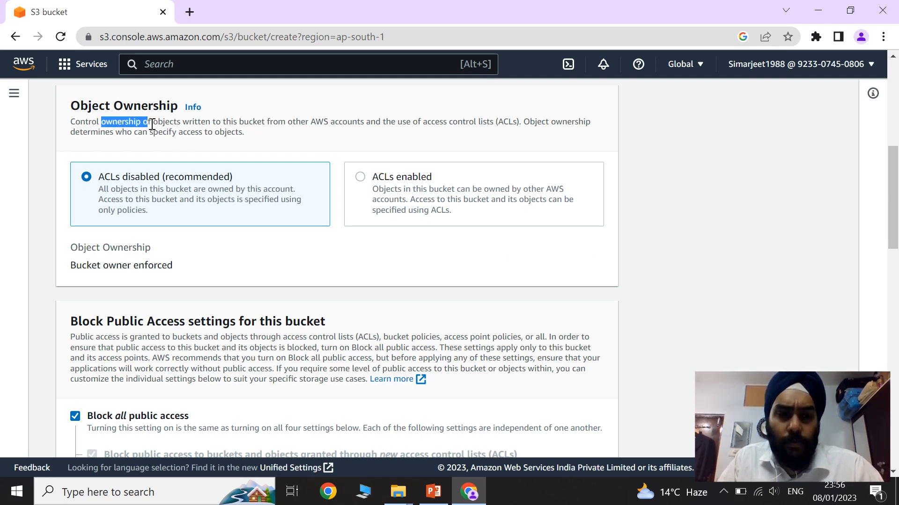
{"action": "left_click", "coordinate": [257, 130]}
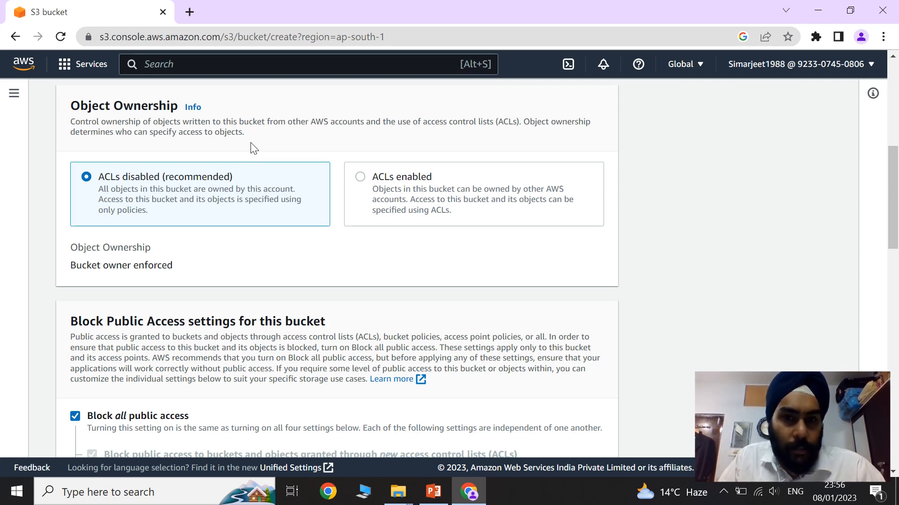
{"action": "left_click_drag", "start_coordinate": [444, 122], "coordinate": [493, 123]}
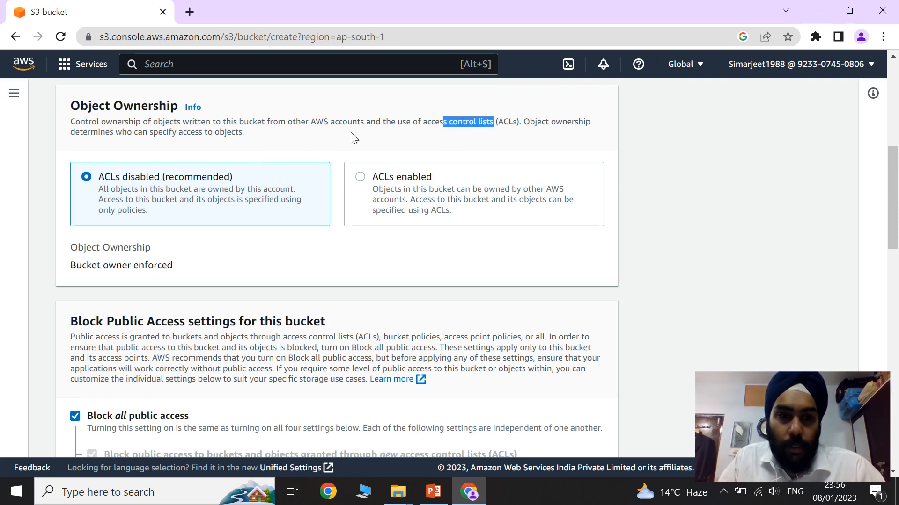
{"action": "left_click", "coordinate": [333, 140]}
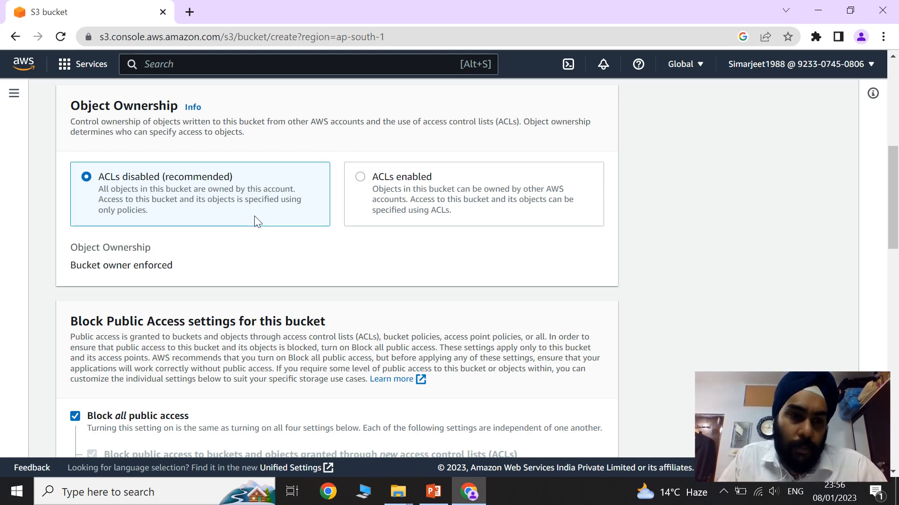
{"action": "scroll", "coordinate": [277, 243], "scroll_direction": "down", "scroll_amount": 2}
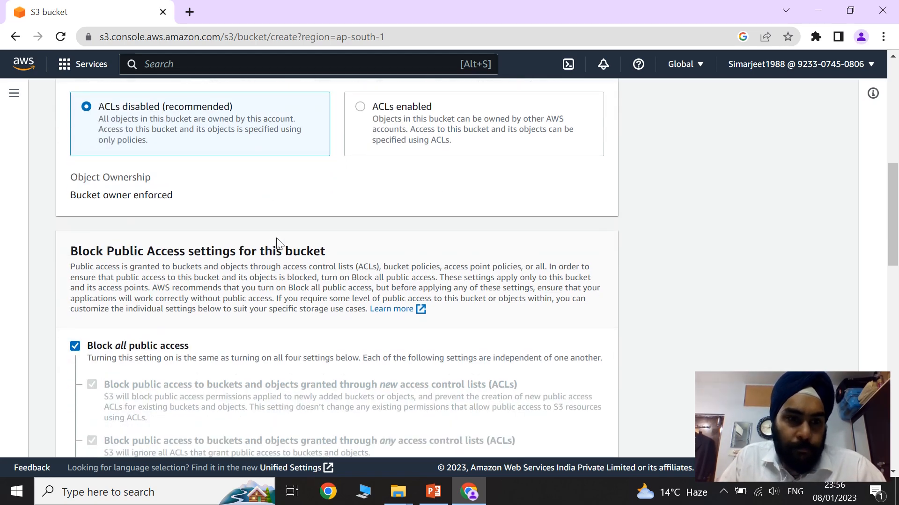
{"action": "scroll", "coordinate": [277, 243], "scroll_direction": "down", "scroll_amount": 3}
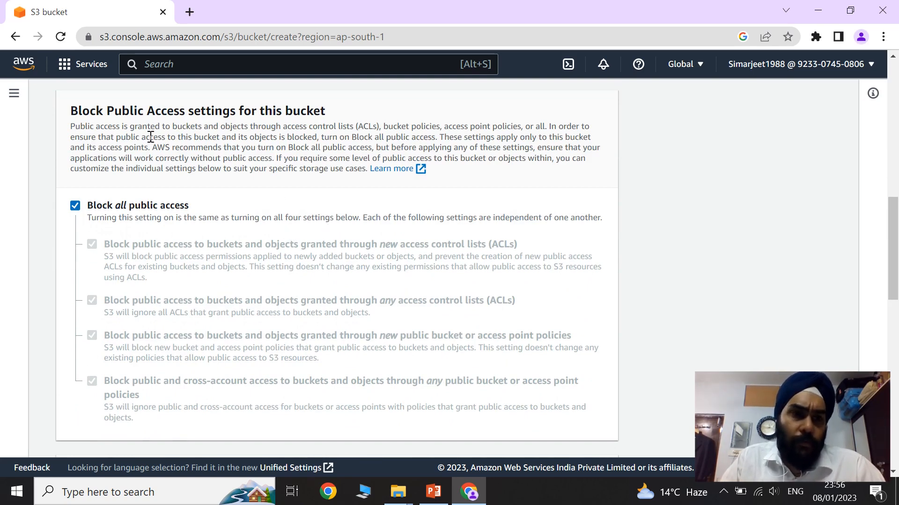
{"action": "left_click_drag", "start_coordinate": [71, 111], "coordinate": [322, 112]}
{"action": "left_click", "coordinate": [328, 114]}
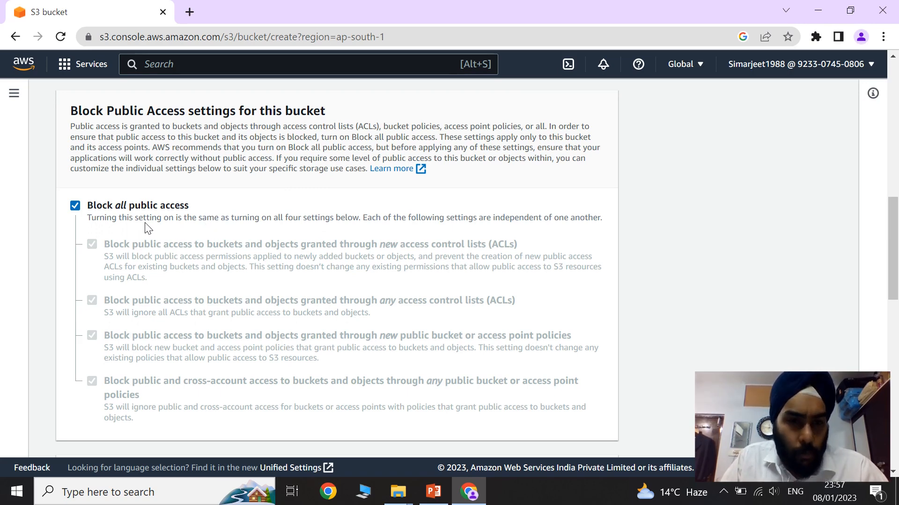
Step: Try replacing Block all public access with the individual new-ACL and any-ACL blocks, and restore blocking of all public access
{"action": "left_click", "coordinate": [76, 206]}
{"action": "scroll", "coordinate": [220, 276], "scroll_direction": "down", "scroll_amount": 1}
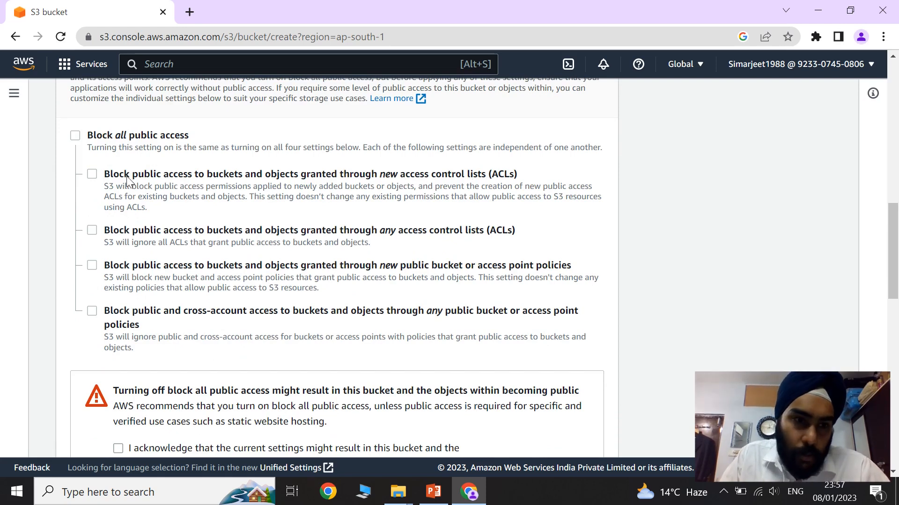
{"action": "left_click", "coordinate": [93, 175]}
{"action": "left_click", "coordinate": [94, 230]}
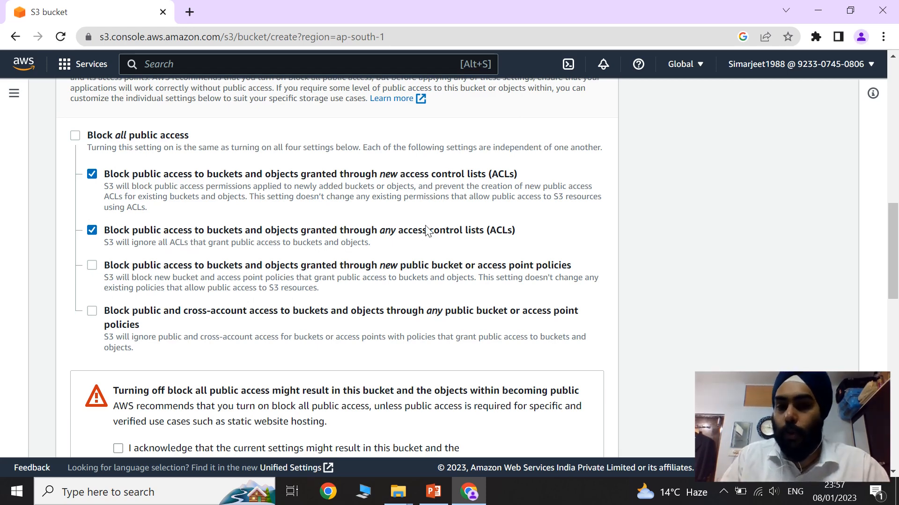
{"action": "left_click_drag", "start_coordinate": [404, 232], "coordinate": [473, 238]}
{"action": "left_click", "coordinate": [469, 236]}
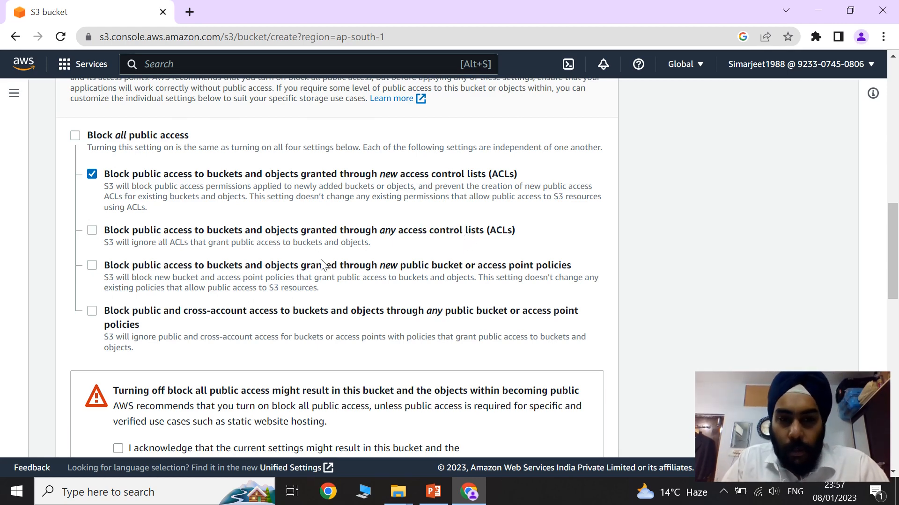
{"action": "left_click", "coordinate": [93, 176]}
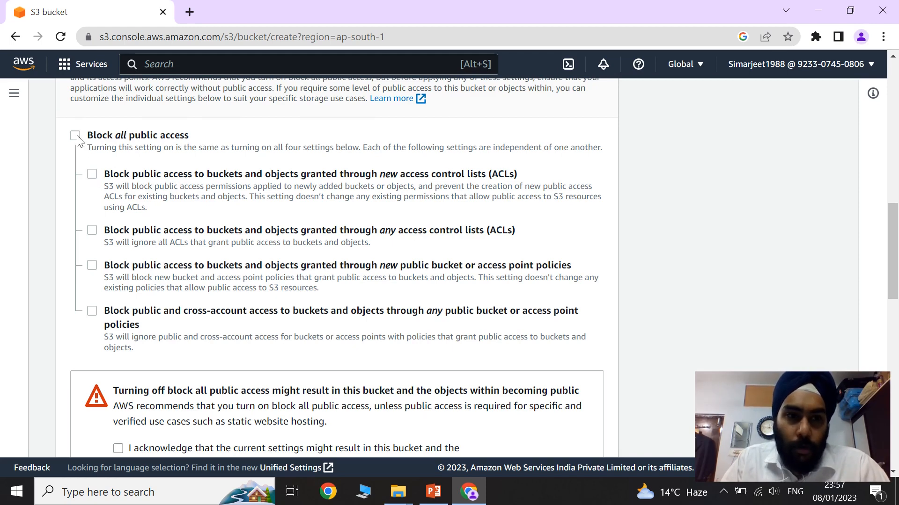
{"action": "left_click", "coordinate": [76, 136]}
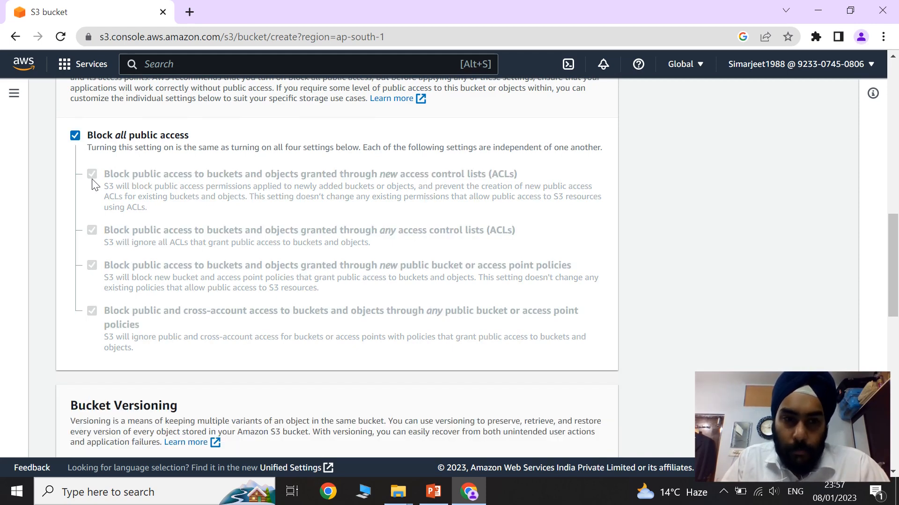
Step: Clear Block all public access to examine the individual policy-based blocks, and restore blocking of all public access
{"action": "left_click", "coordinate": [76, 136]}
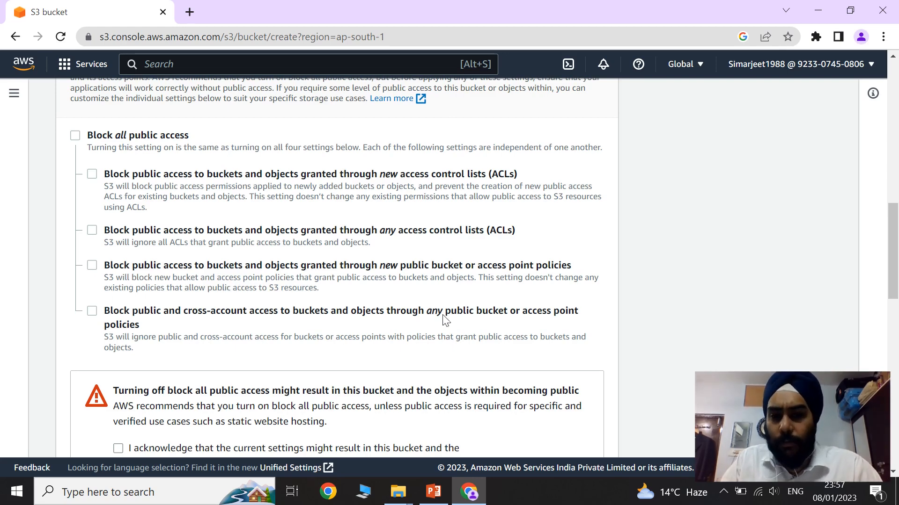
{"action": "left_click_drag", "start_coordinate": [432, 313], "coordinate": [512, 318]}
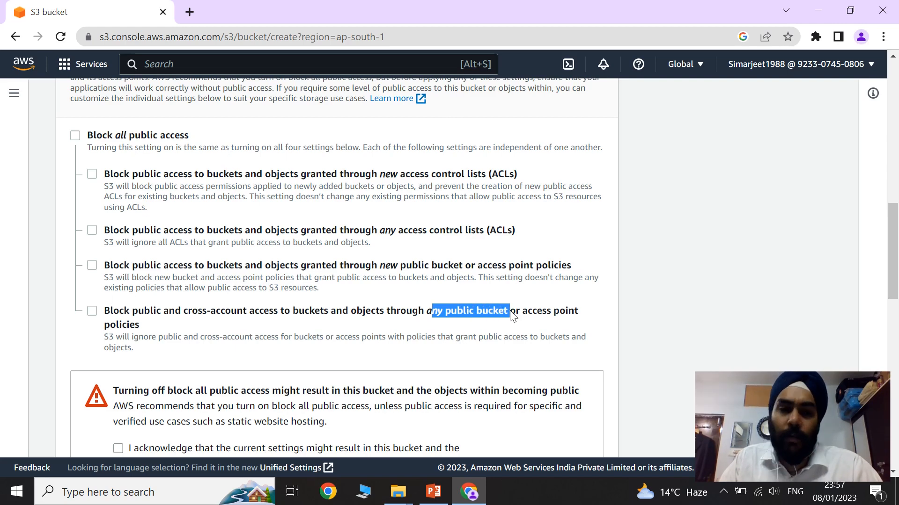
{"action": "left_click", "coordinate": [75, 135]}
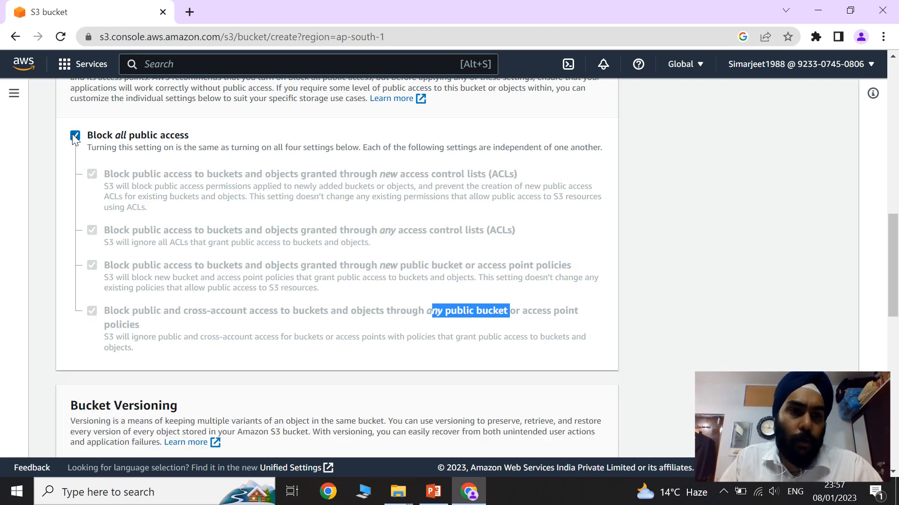
{"action": "scroll", "coordinate": [524, 206], "scroll_direction": "down", "scroll_amount": 1}
{"action": "left_click", "coordinate": [594, 229]}
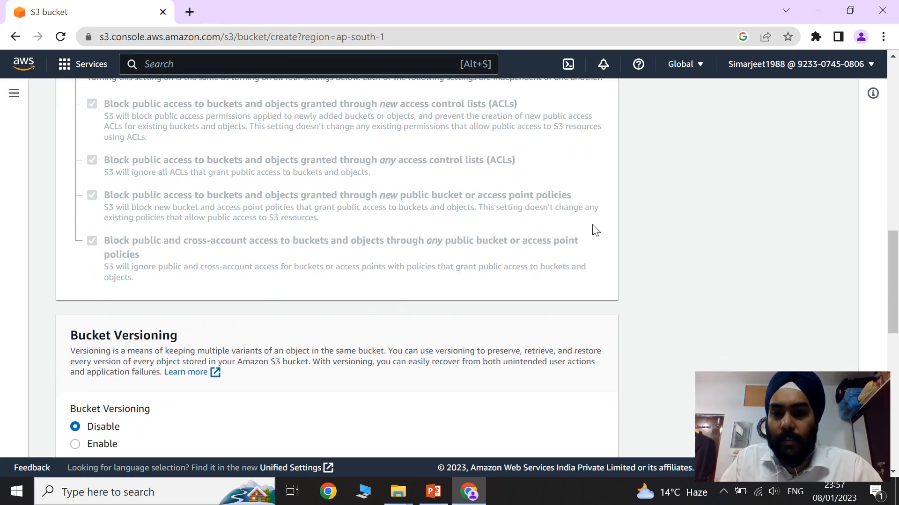
Step: Review the Bucket Versioning description with its Disable and Enable options, and read what bucket tags are used for
{"action": "scroll", "coordinate": [622, 242], "scroll_direction": "down", "scroll_amount": 2}
{"action": "scroll", "coordinate": [622, 242], "scroll_direction": "down", "scroll_amount": 3}
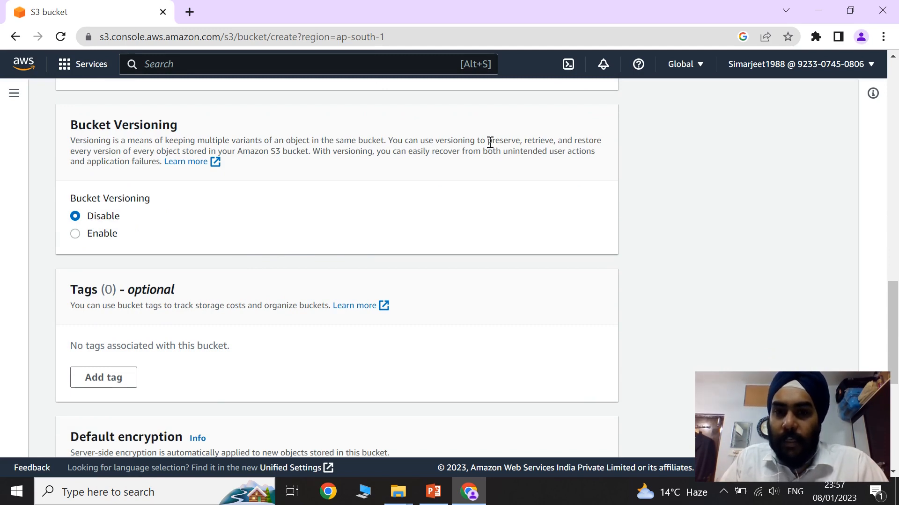
{"action": "left_click_drag", "start_coordinate": [487, 141], "coordinate": [576, 142]}
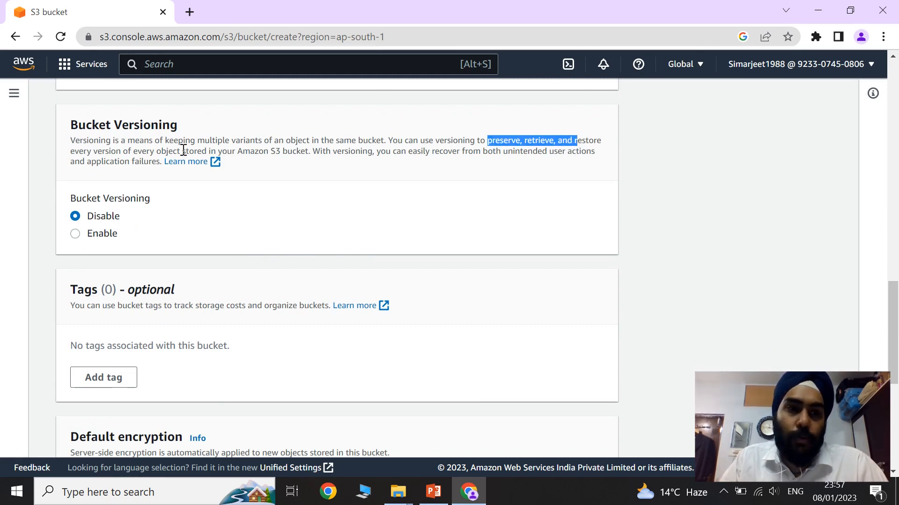
{"action": "left_click", "coordinate": [111, 151]}
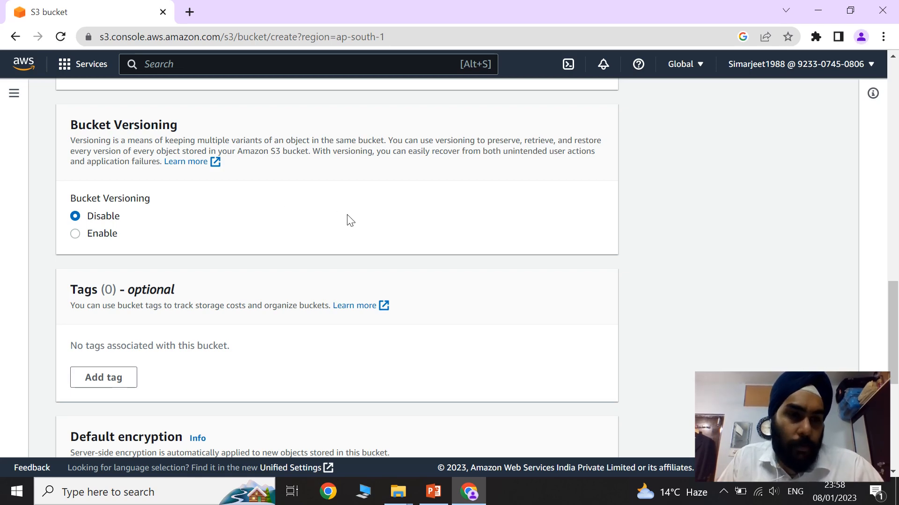
{"action": "scroll", "coordinate": [348, 220], "scroll_direction": "down", "scroll_amount": 1}
{"action": "scroll", "coordinate": [417, 223], "scroll_direction": "down", "scroll_amount": 1}
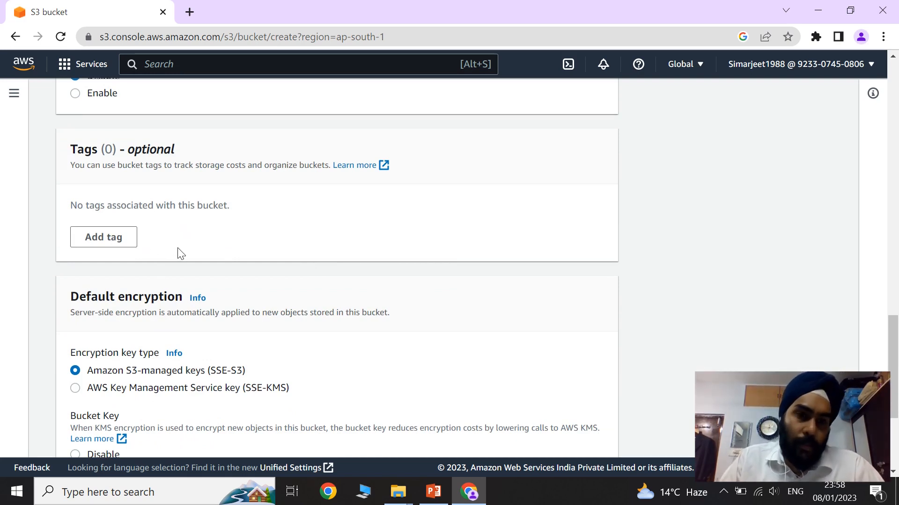
{"action": "left_click_drag", "start_coordinate": [171, 166], "coordinate": [328, 166]}
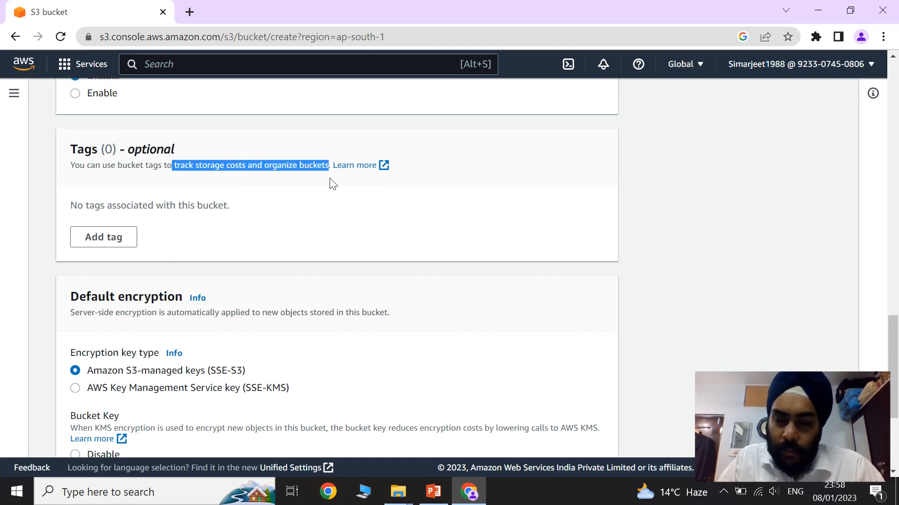
{"action": "left_click", "coordinate": [313, 204]}
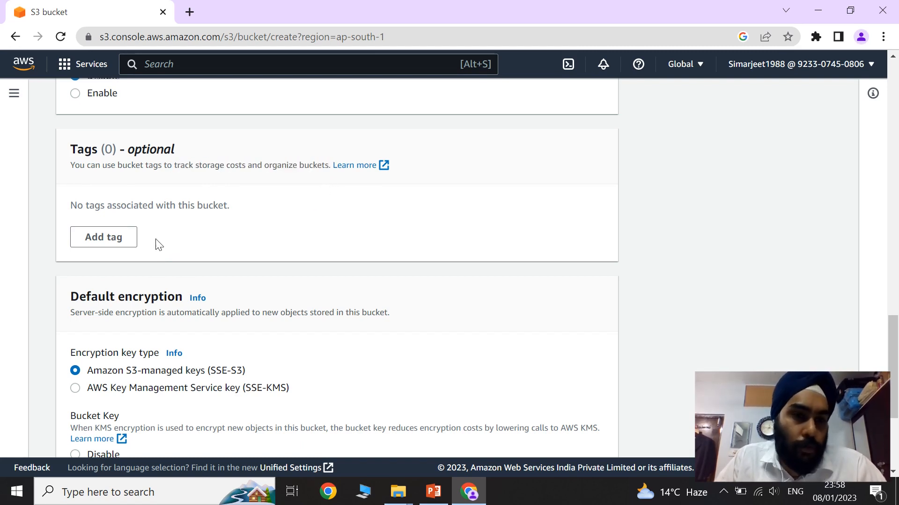
Step: Add a bucket tag with the key DB and the value student
{"action": "left_click", "coordinate": [133, 244]}
{"action": "left_click", "coordinate": [163, 224]}
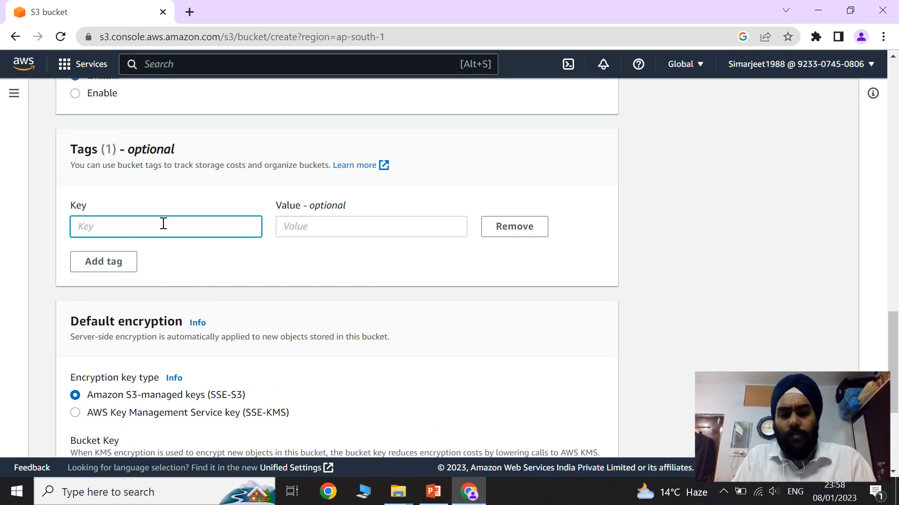
{"action": "type", "text": "DB"}
{"action": "key", "text": "Tab"}
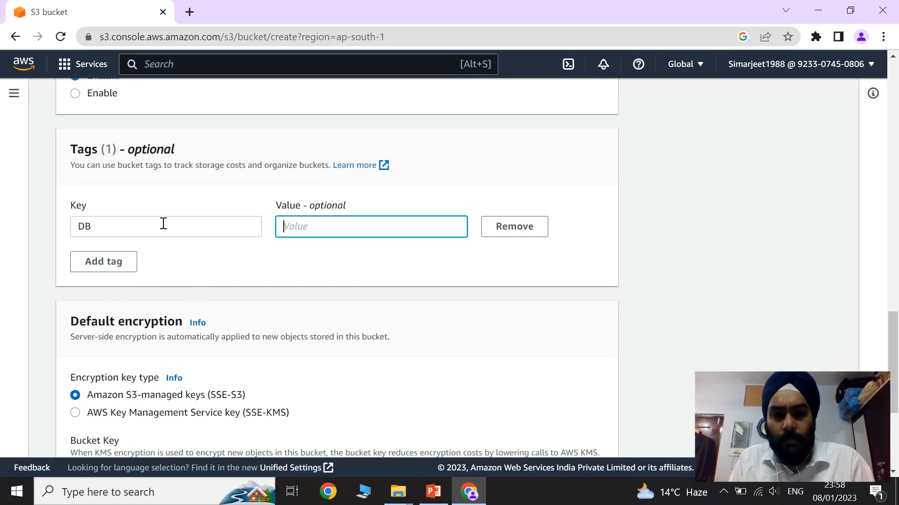
{"action": "type", "text": "student"}
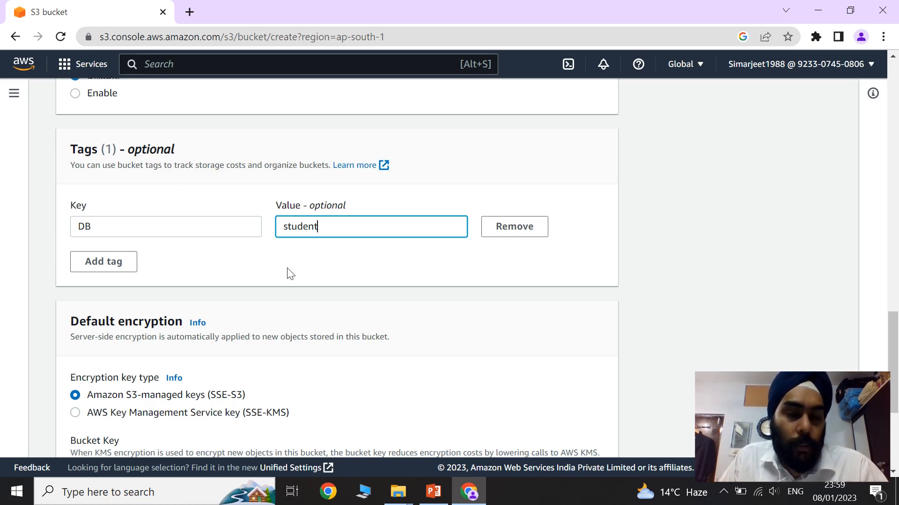
Step: Examine the default encryption key types, the Bucket Key option and the Object Lock description in the advanced settings
{"action": "scroll", "coordinate": [290, 274], "scroll_direction": "down", "scroll_amount": 3}
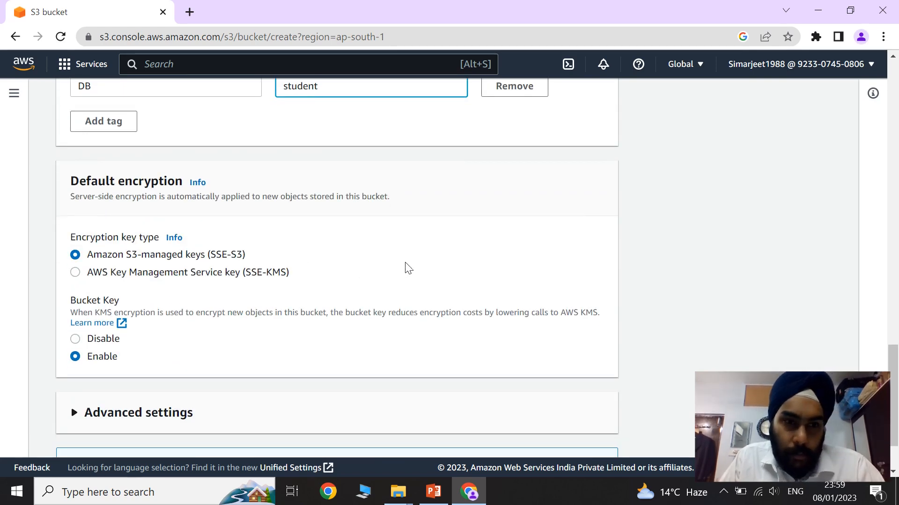
{"action": "scroll", "coordinate": [406, 270], "scroll_direction": "down", "scroll_amount": 2}
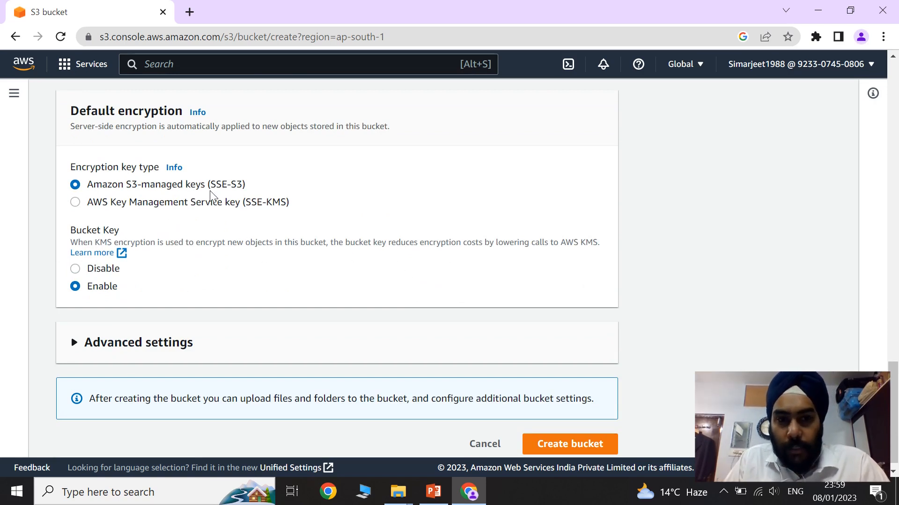
{"action": "left_click_drag", "start_coordinate": [211, 185], "coordinate": [233, 188]}
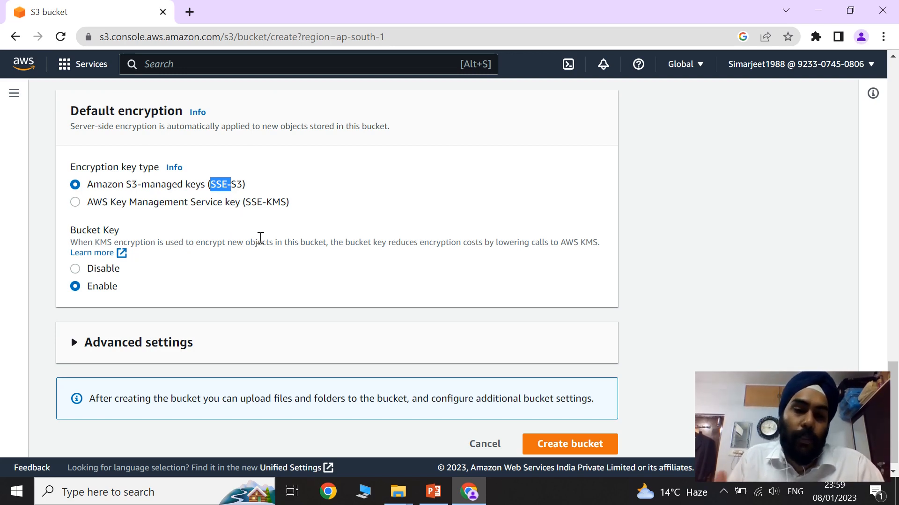
{"action": "left_click", "coordinate": [304, 217]}
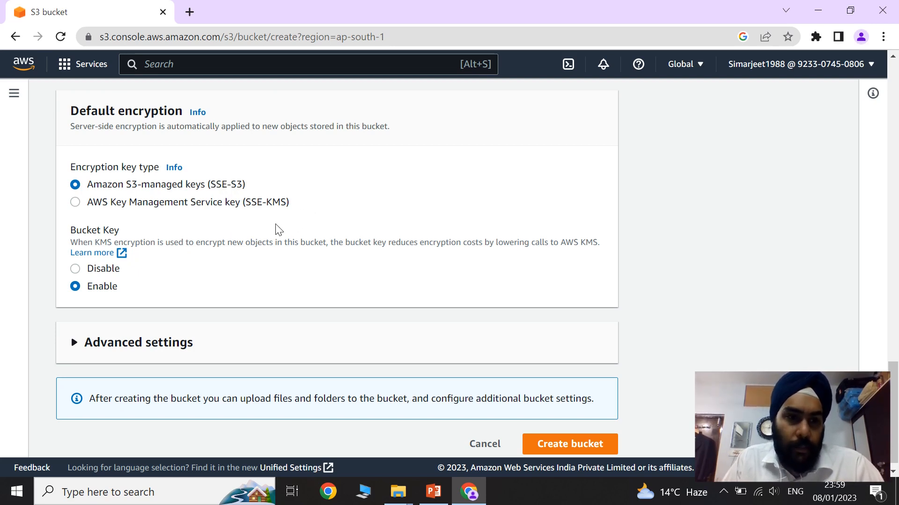
{"action": "scroll", "coordinate": [227, 243], "scroll_direction": "down", "scroll_amount": 1}
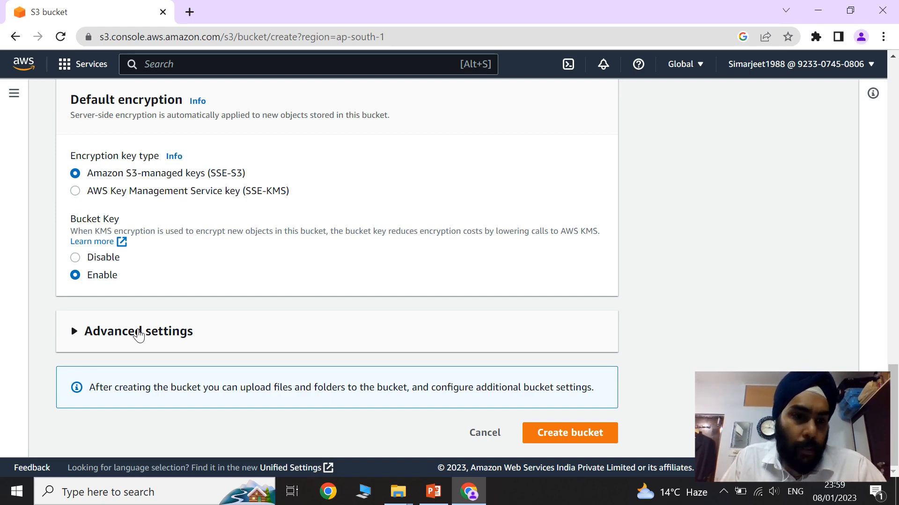
{"action": "left_click", "coordinate": [139, 331]}
{"action": "scroll", "coordinate": [347, 302], "scroll_direction": "down", "scroll_amount": 3}
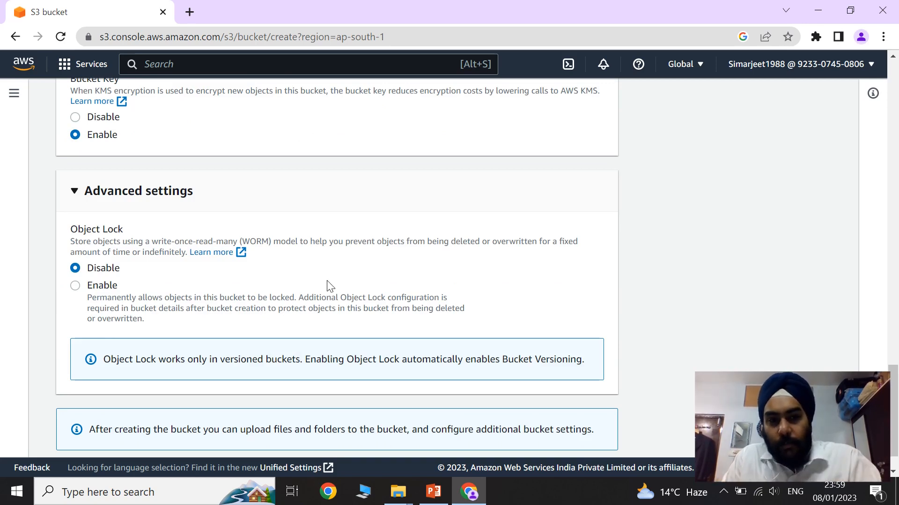
{"action": "left_click_drag", "start_coordinate": [151, 242], "coordinate": [238, 240]}
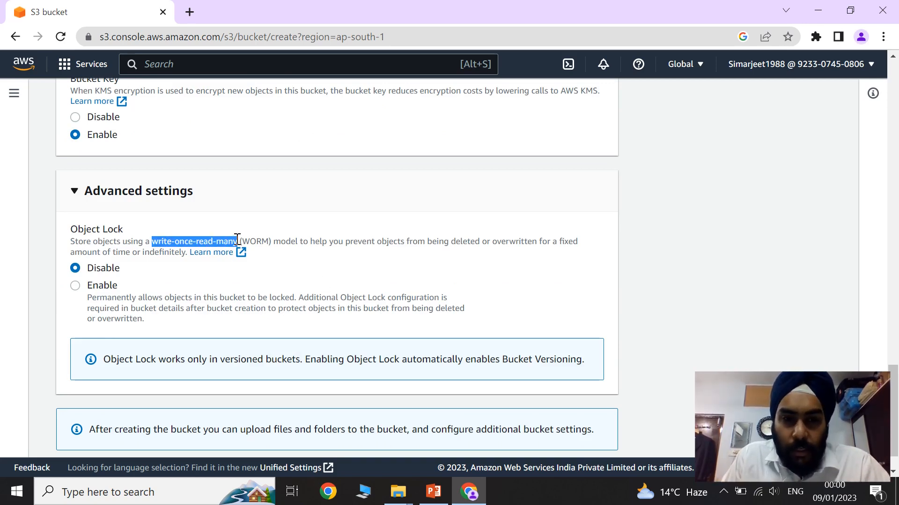
{"action": "left_click", "coordinate": [302, 239]}
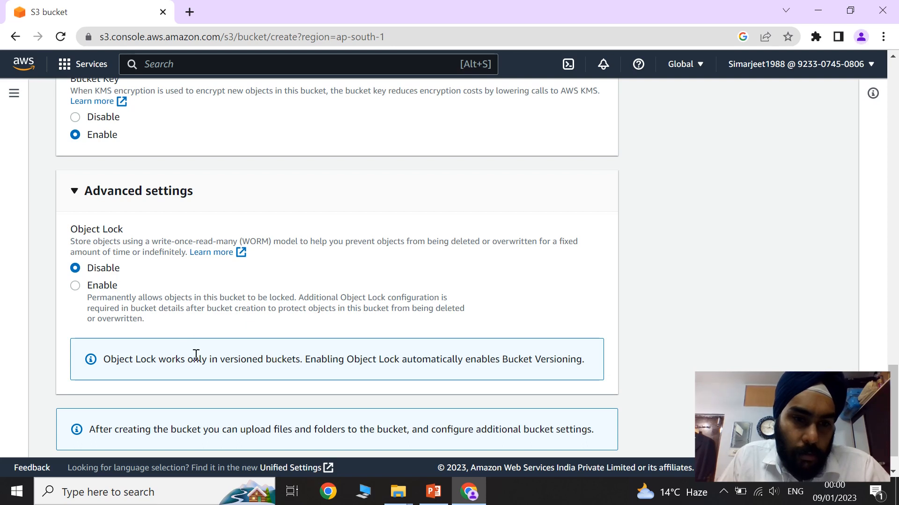
{"action": "left_click_drag", "start_coordinate": [212, 360], "coordinate": [301, 363]}
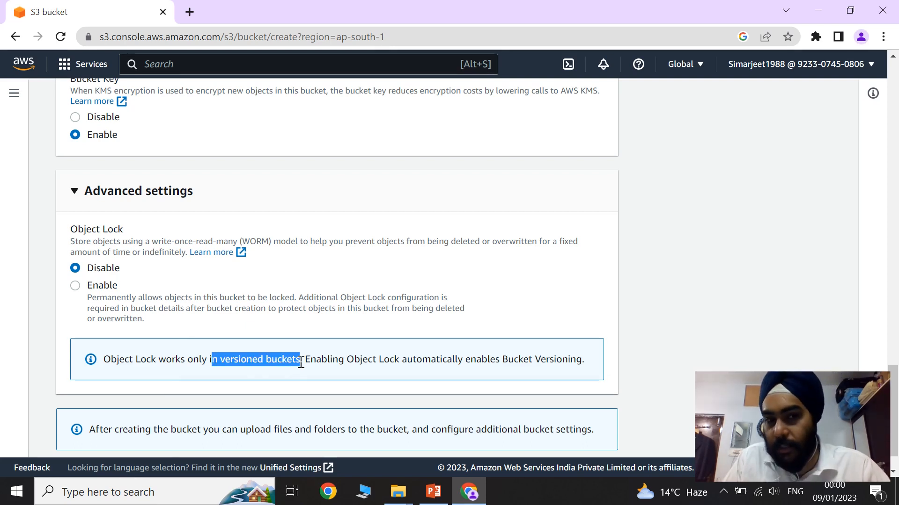
{"action": "left_click", "coordinate": [139, 203]}
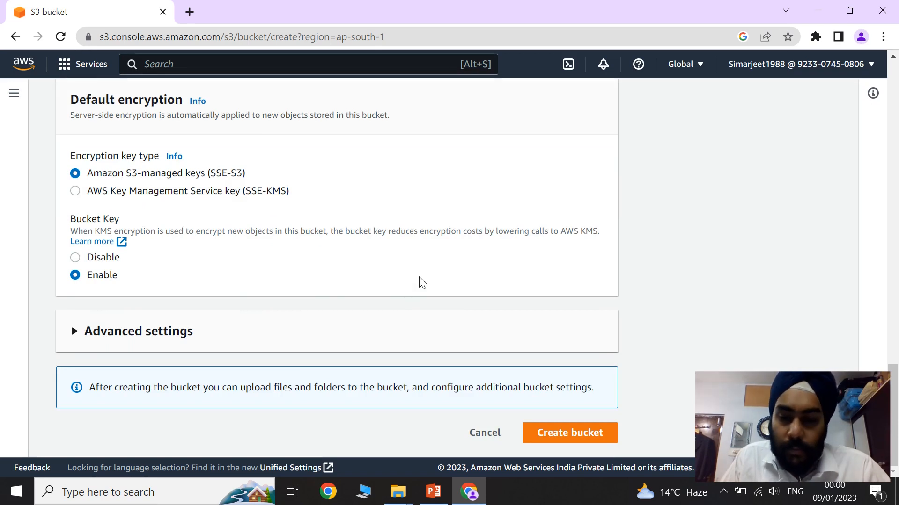
Step: Create the bucket with the configured settings and open mystudentdbbucket from the bucket list
{"action": "left_click", "coordinate": [591, 437]}
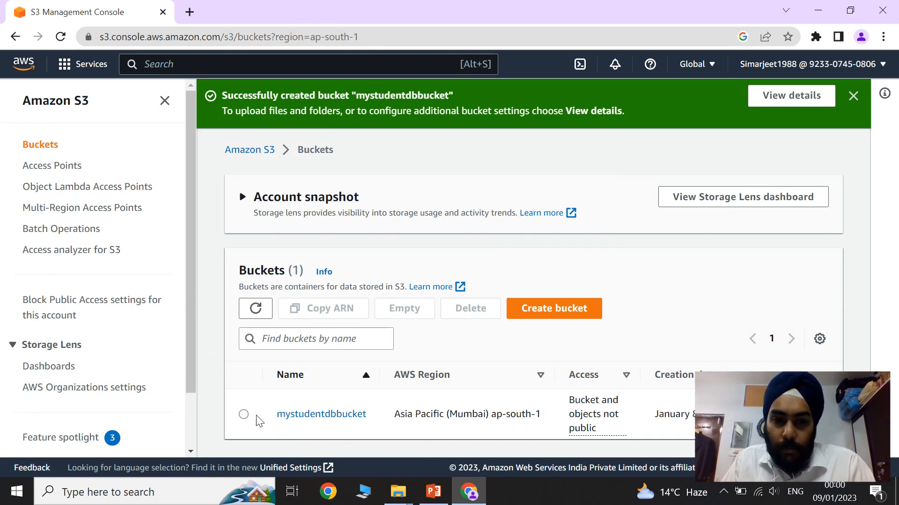
{"action": "left_click", "coordinate": [244, 415]}
{"action": "scroll", "coordinate": [573, 364], "scroll_direction": "down", "scroll_amount": 1}
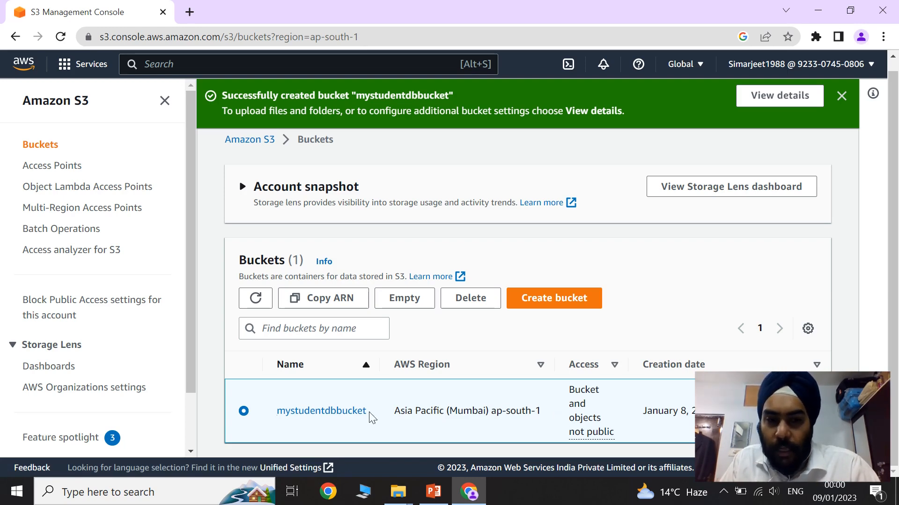
{"action": "left_click", "coordinate": [342, 412]}
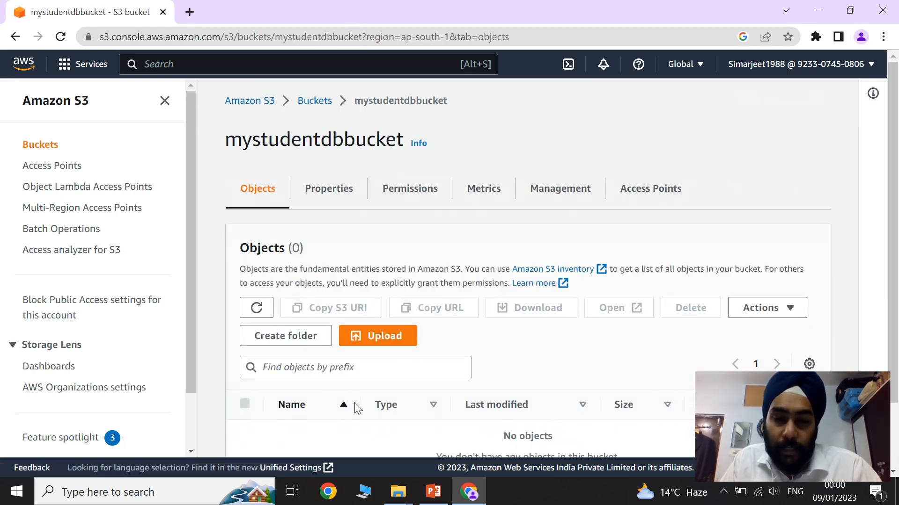
Step: Start an upload into mystudentdbbucket and look over the upload page
{"action": "scroll", "coordinate": [561, 271], "scroll_direction": "down", "scroll_amount": 2}
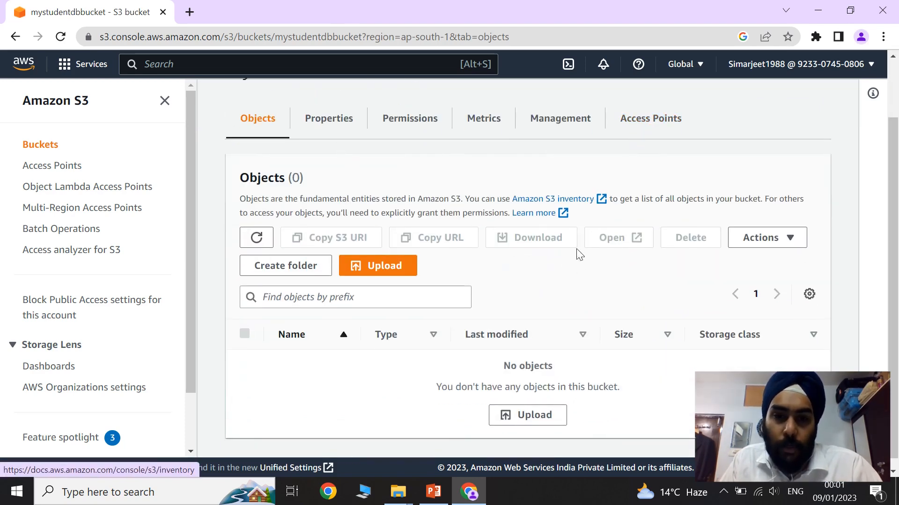
{"action": "scroll", "coordinate": [561, 305], "scroll_direction": "down", "scroll_amount": 1}
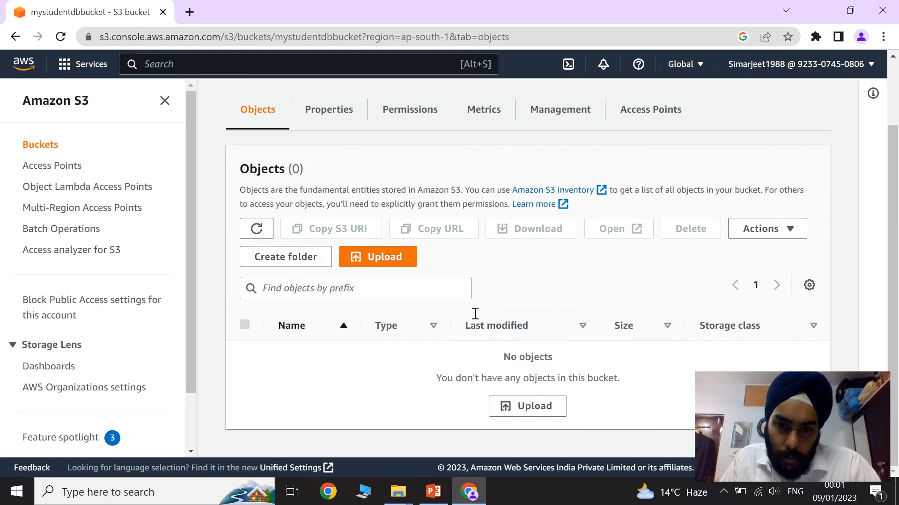
{"action": "left_click", "coordinate": [517, 418]}
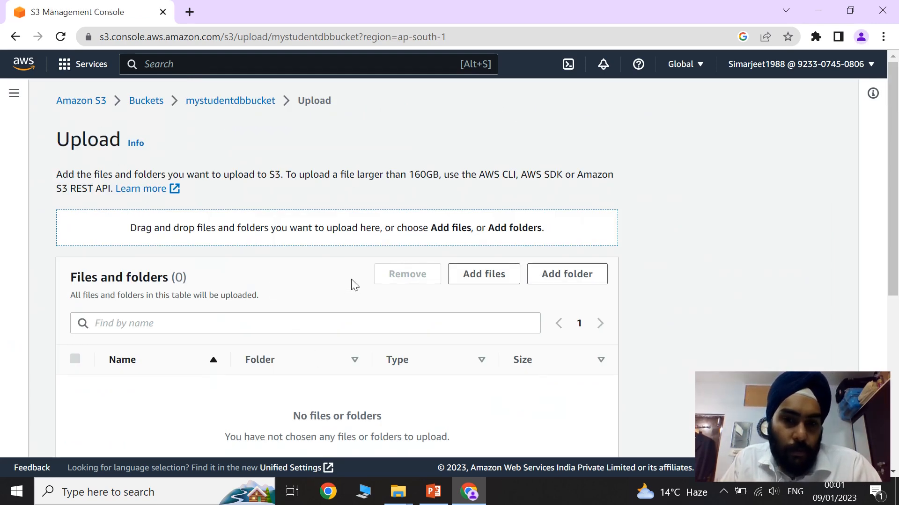
{"action": "scroll", "coordinate": [354, 284], "scroll_direction": "down", "scroll_amount": 3}
{"action": "scroll", "coordinate": [353, 283], "scroll_direction": "up", "scroll_amount": 3}
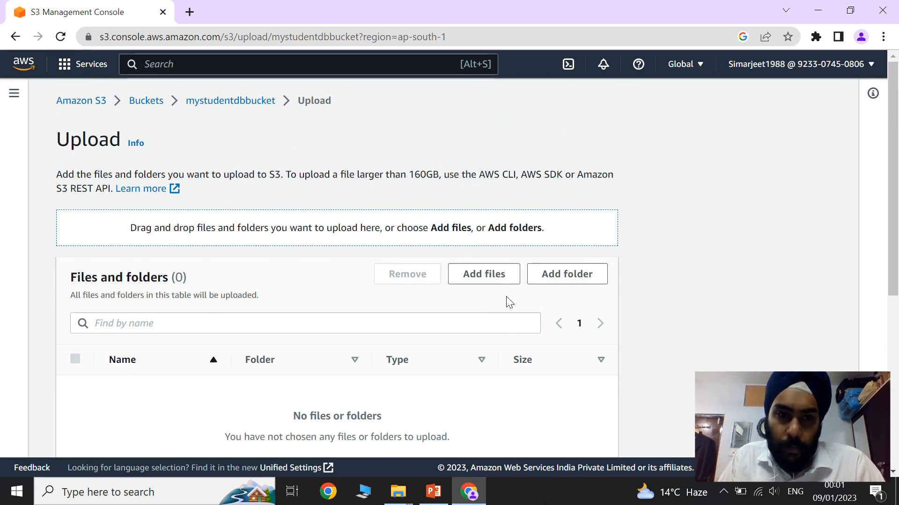
Step: Add the PDF whose file name ends in 21-12-2022 from the Downloads folder to the files for upload
{"action": "left_click", "coordinate": [487, 281]}
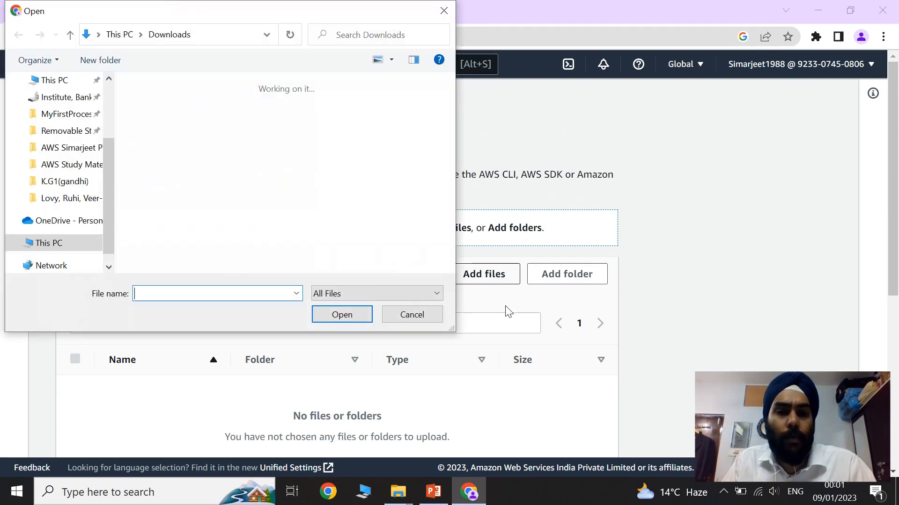
{"action": "scroll", "coordinate": [286, 208], "scroll_direction": "down", "scroll_amount": 5}
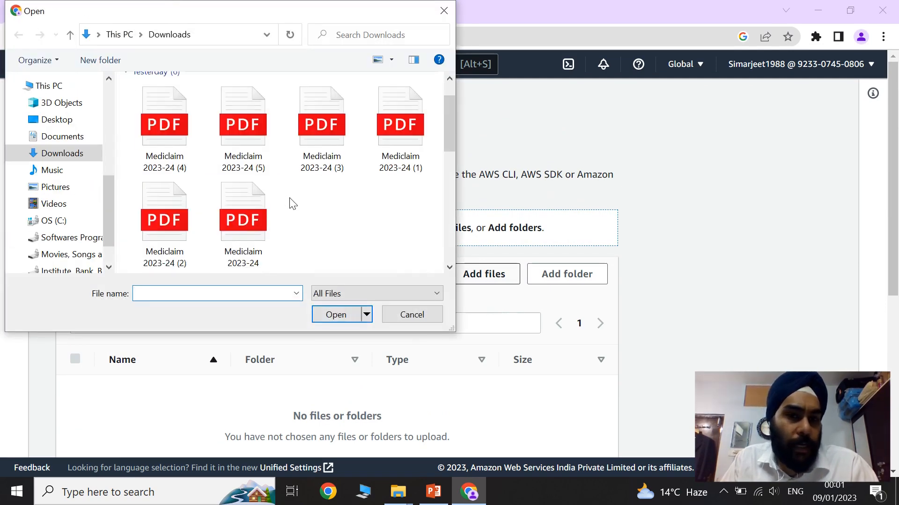
{"action": "scroll", "coordinate": [293, 206], "scroll_direction": "up", "scroll_amount": 4}
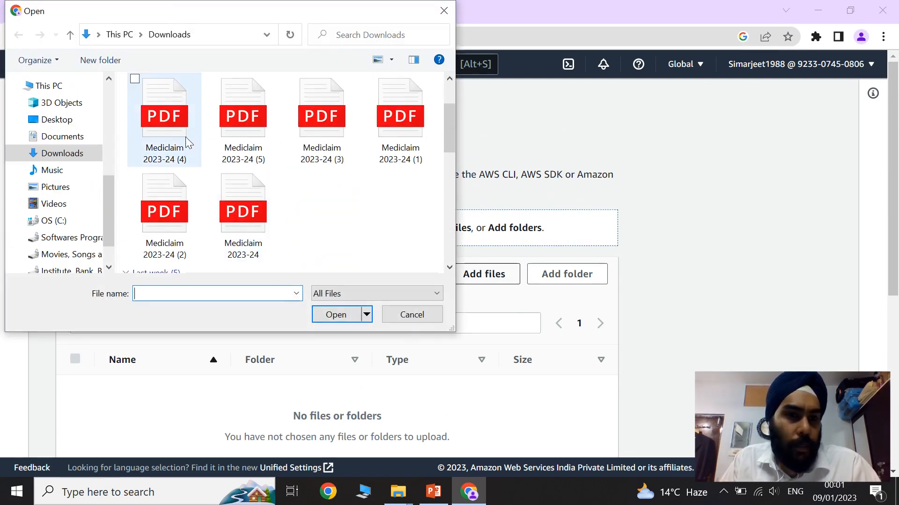
{"action": "scroll", "coordinate": [237, 177], "scroll_direction": "down", "scroll_amount": 4}
{"action": "left_click", "coordinate": [186, 160]}
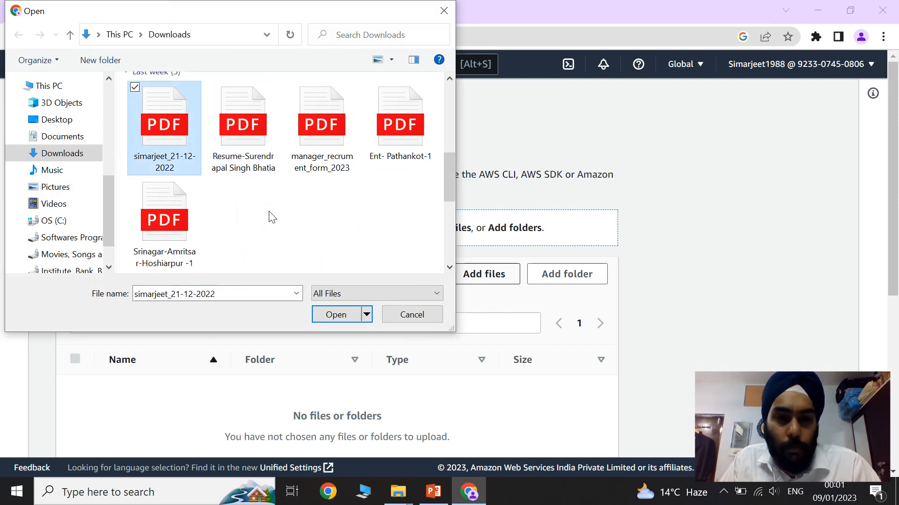
{"action": "left_click", "coordinate": [351, 317]}
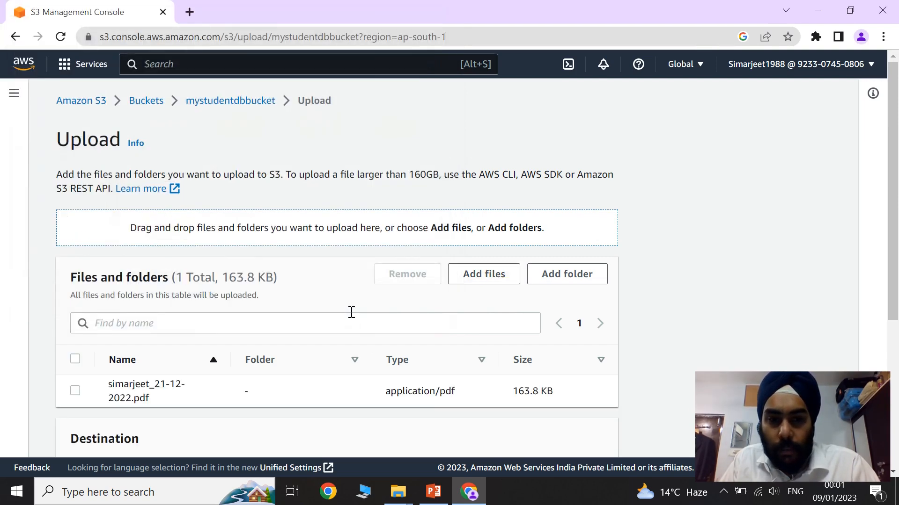
Step: Add the Botathon video from the Downloads folder to the files for upload
{"action": "scroll", "coordinate": [351, 312], "scroll_direction": "down", "scroll_amount": 3}
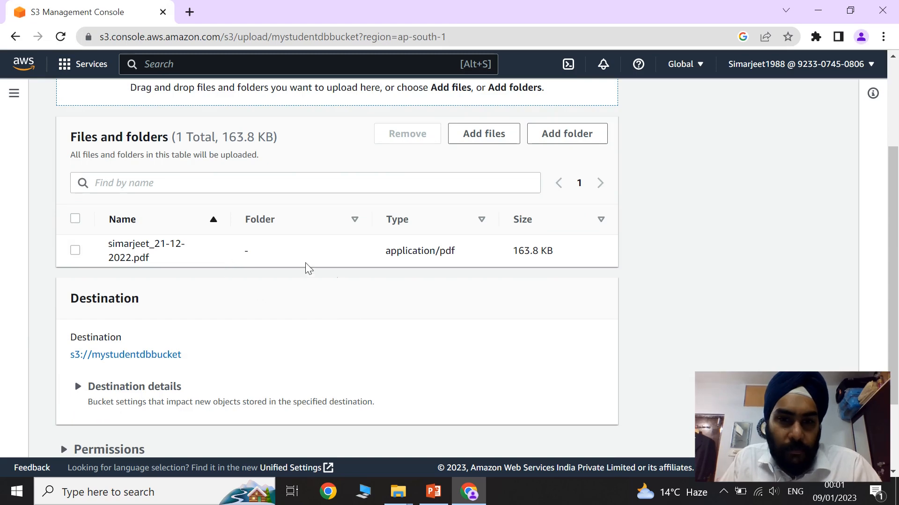
{"action": "left_click", "coordinate": [482, 140]}
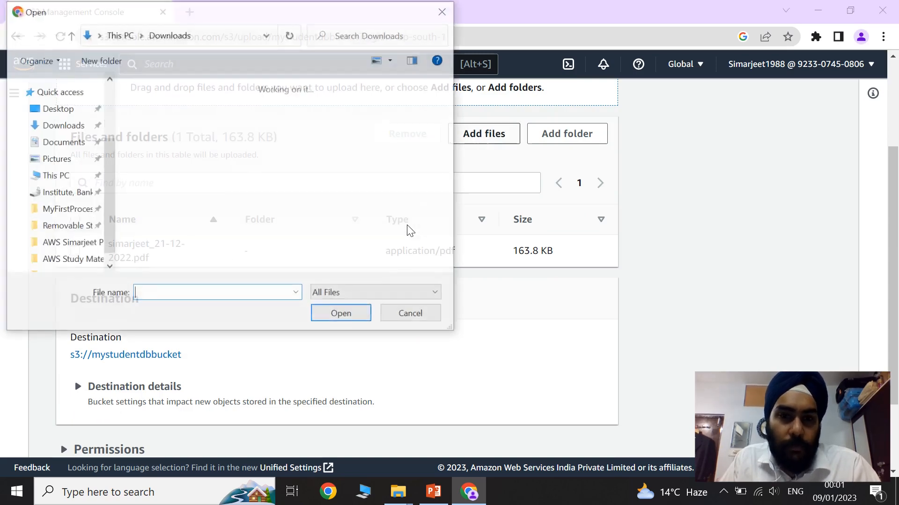
{"action": "scroll", "coordinate": [322, 221], "scroll_direction": "down", "scroll_amount": 5}
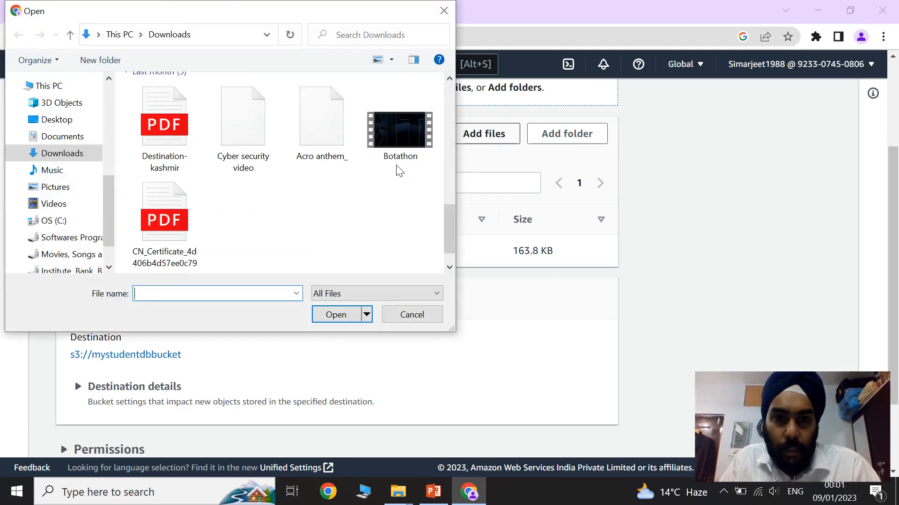
{"action": "left_click", "coordinate": [400, 155]}
{"action": "left_click", "coordinate": [343, 318]}
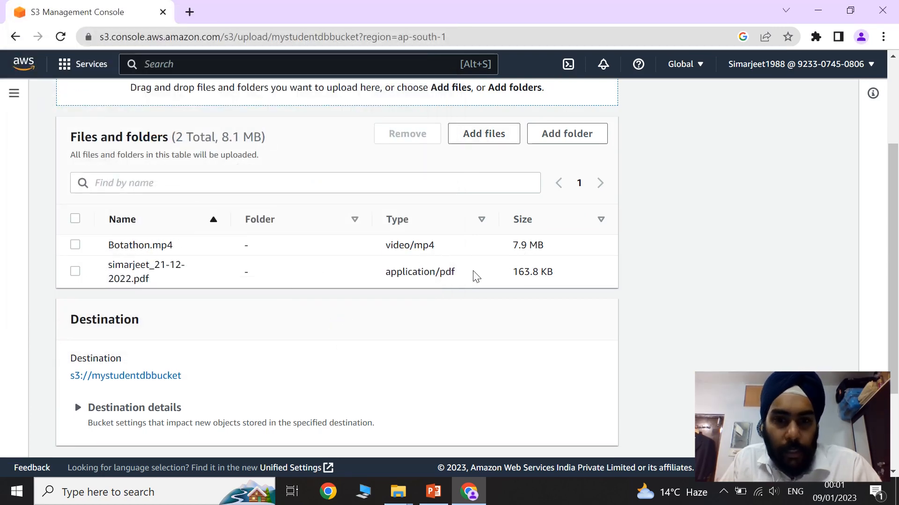
Step: Review the file list and destination, upload both files to mystudentdbbucket, and close the upload status page
{"action": "scroll", "coordinate": [208, 301], "scroll_direction": "down", "scroll_amount": 1}
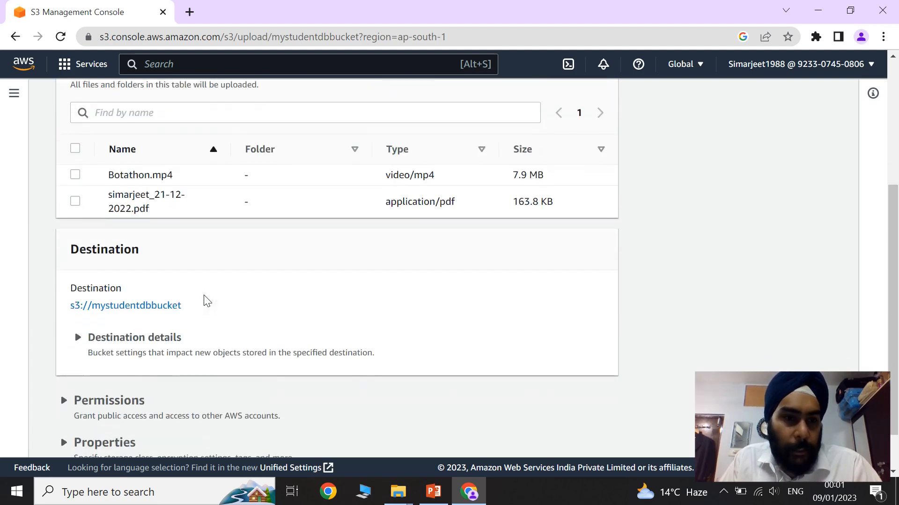
{"action": "scroll", "coordinate": [206, 299], "scroll_direction": "down", "scroll_amount": 1}
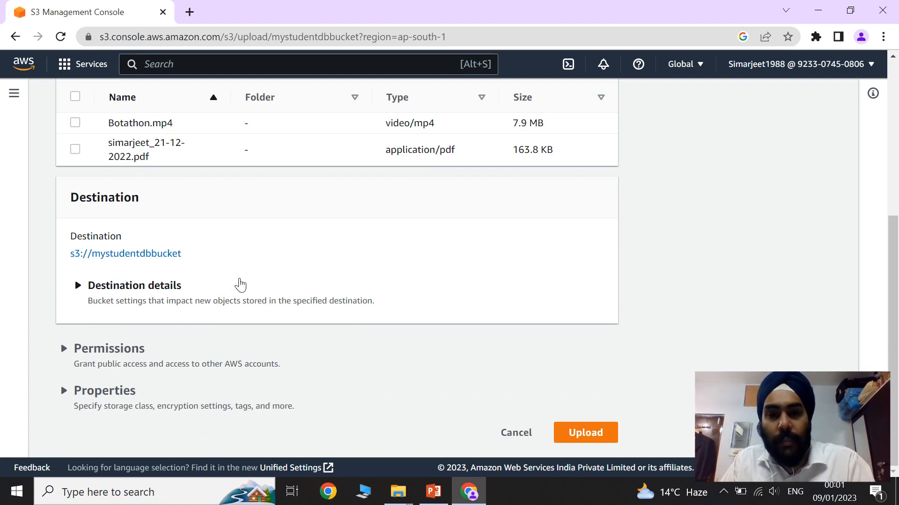
{"action": "scroll", "coordinate": [244, 283], "scroll_direction": "up", "scroll_amount": 3}
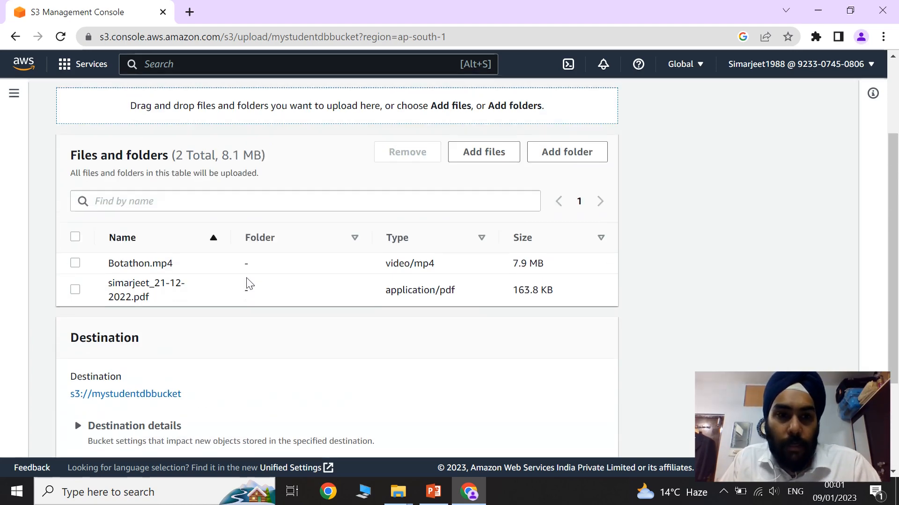
{"action": "scroll", "coordinate": [248, 282], "scroll_direction": "down", "scroll_amount": 1}
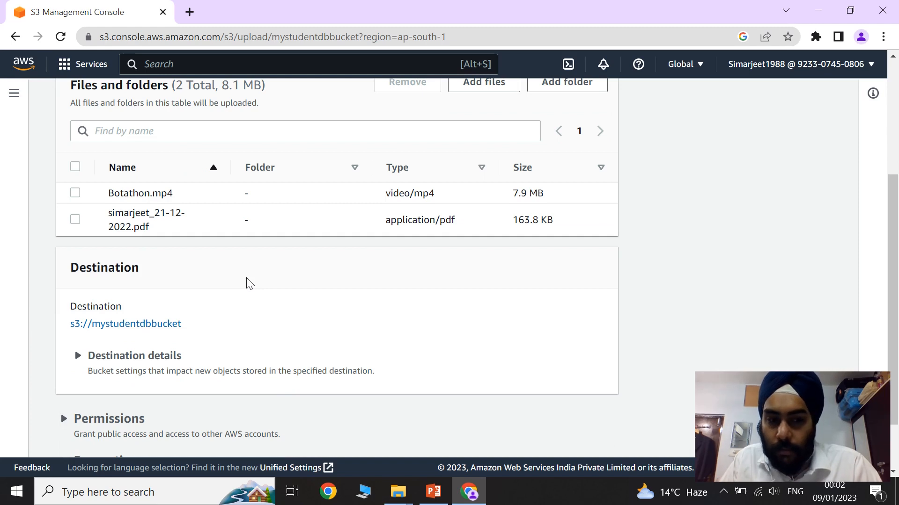
{"action": "scroll", "coordinate": [248, 283], "scroll_direction": "down", "scroll_amount": 1}
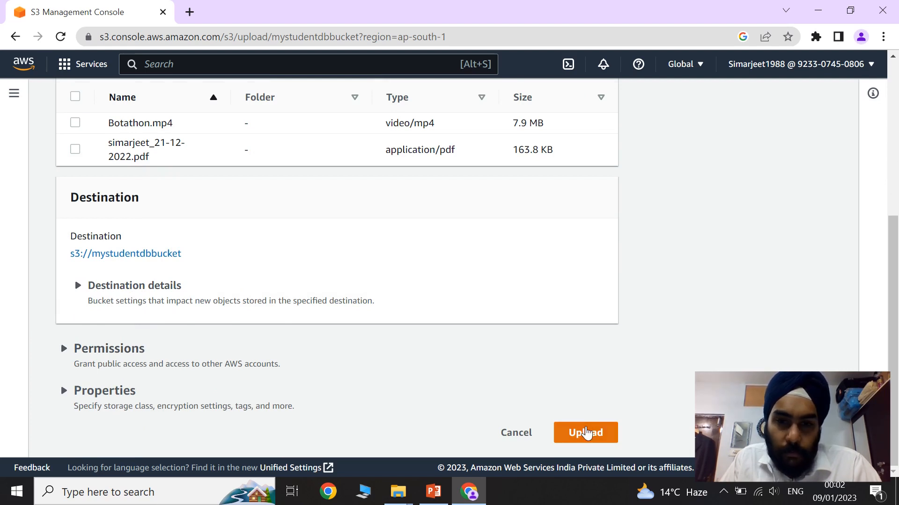
{"action": "left_click", "coordinate": [587, 434]}
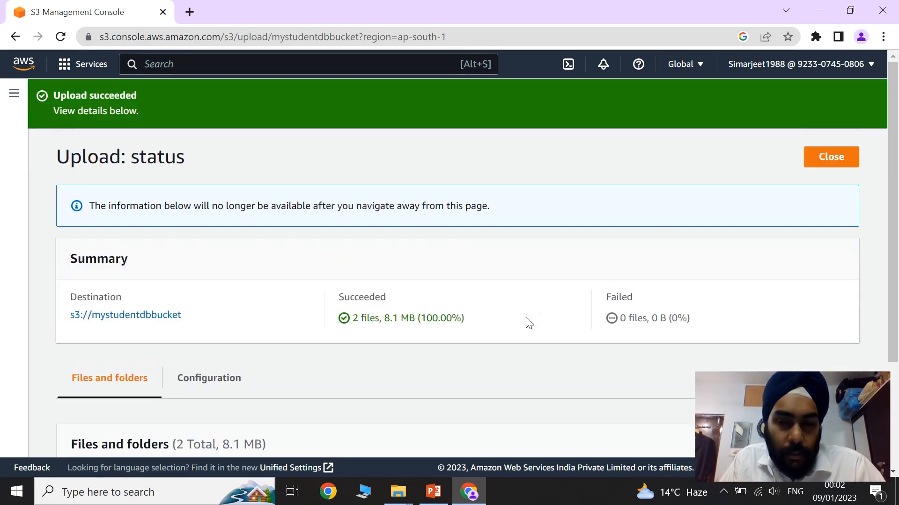
{"action": "left_click", "coordinate": [840, 165]}
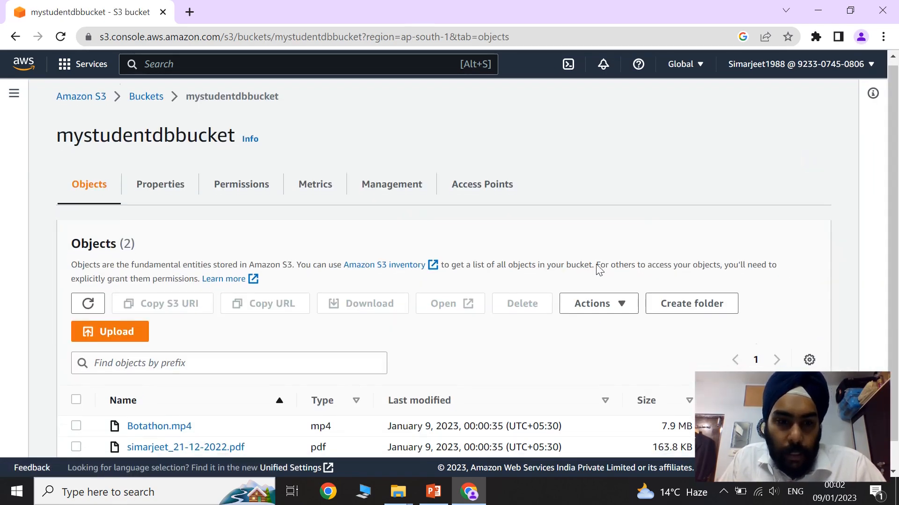
Step: Select Botathon.mp4 and the PDF object singly and together to compare which object actions are available
{"action": "scroll", "coordinate": [328, 328], "scroll_direction": "down", "scroll_amount": 1}
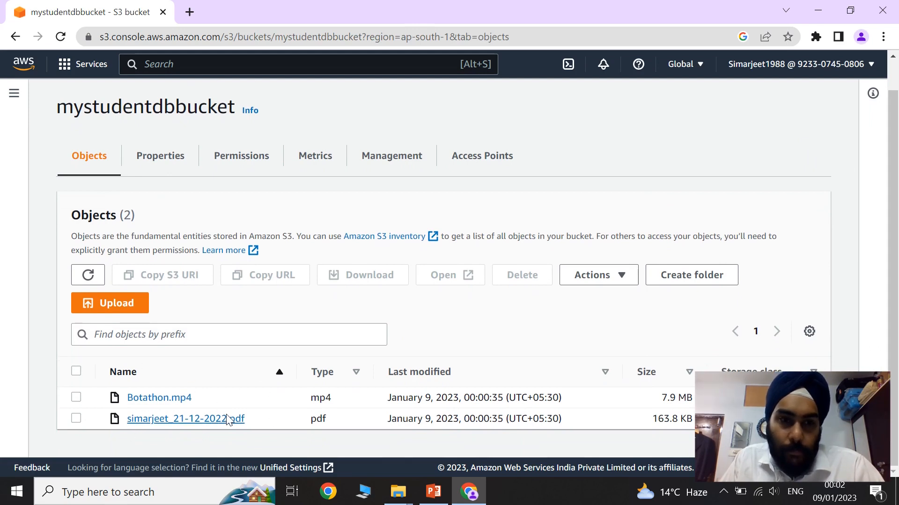
{"action": "left_click_drag", "start_coordinate": [68, 108], "coordinate": [234, 108]}
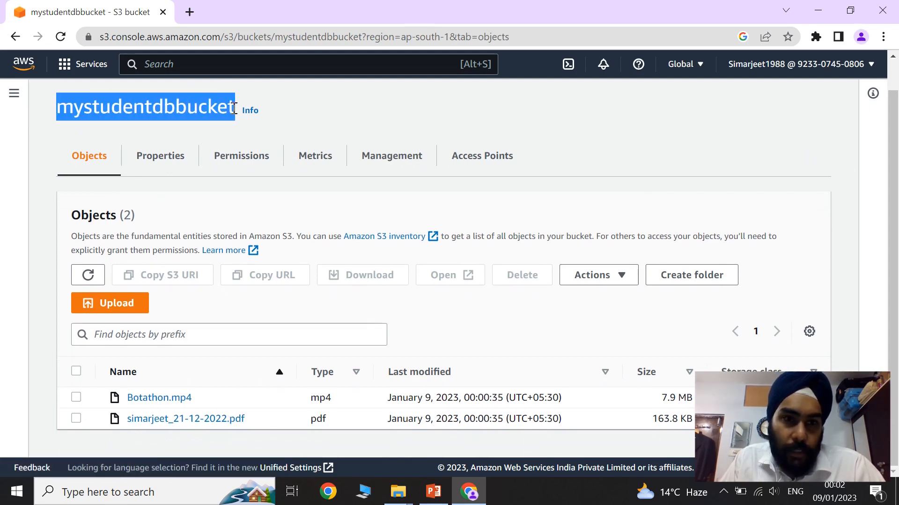
{"action": "left_click", "coordinate": [77, 398]}
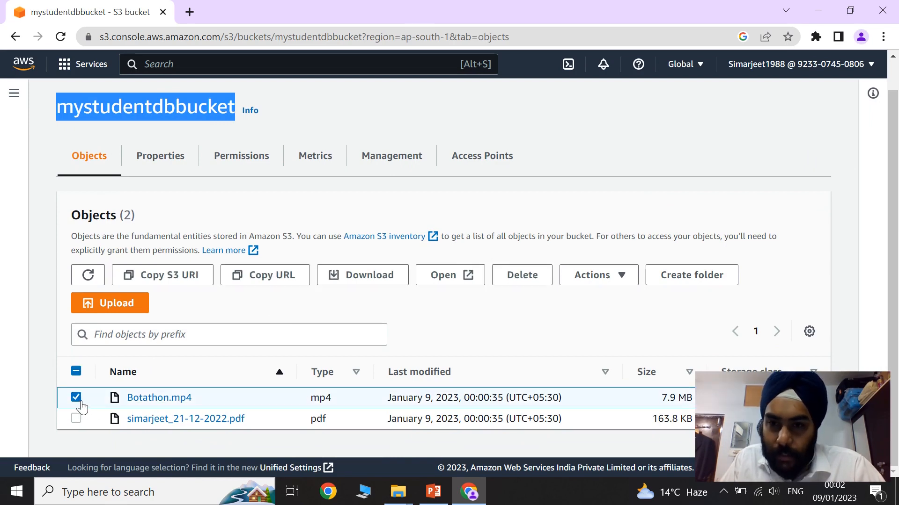
{"action": "left_click", "coordinate": [77, 419]}
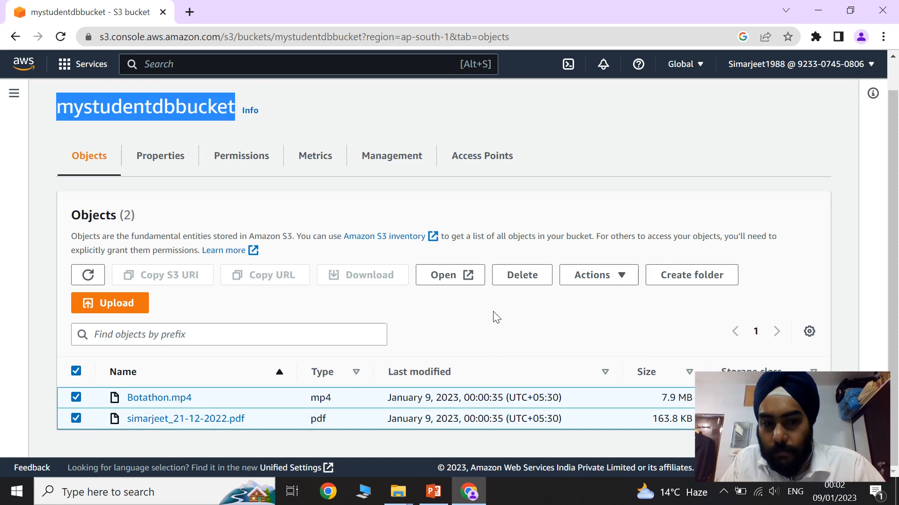
{"action": "left_click", "coordinate": [76, 398]}
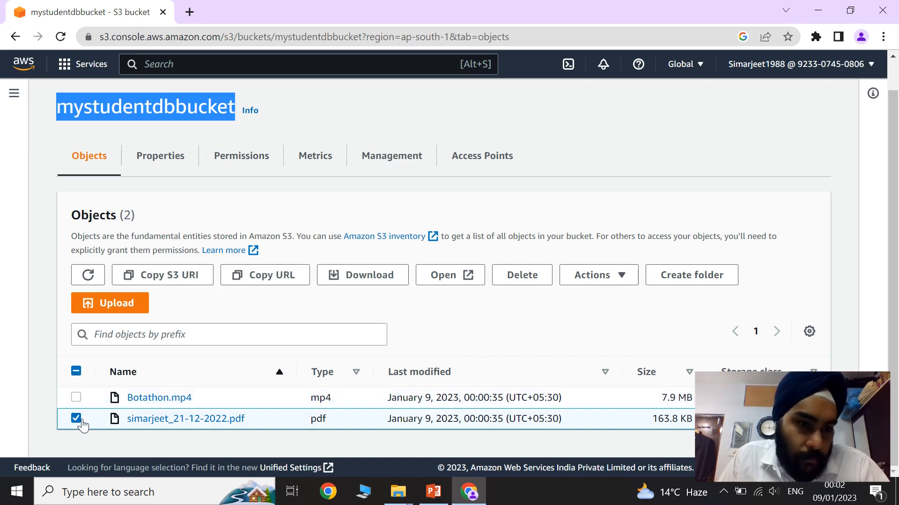
{"action": "left_click", "coordinate": [77, 418]}
{"action": "left_click", "coordinate": [80, 400]}
{"action": "left_click", "coordinate": [77, 419]}
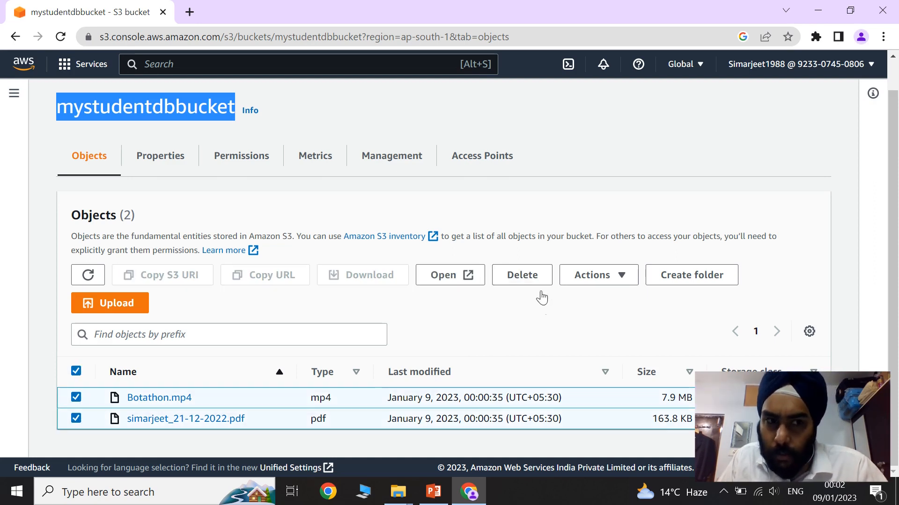
{"action": "left_click", "coordinate": [538, 137]}
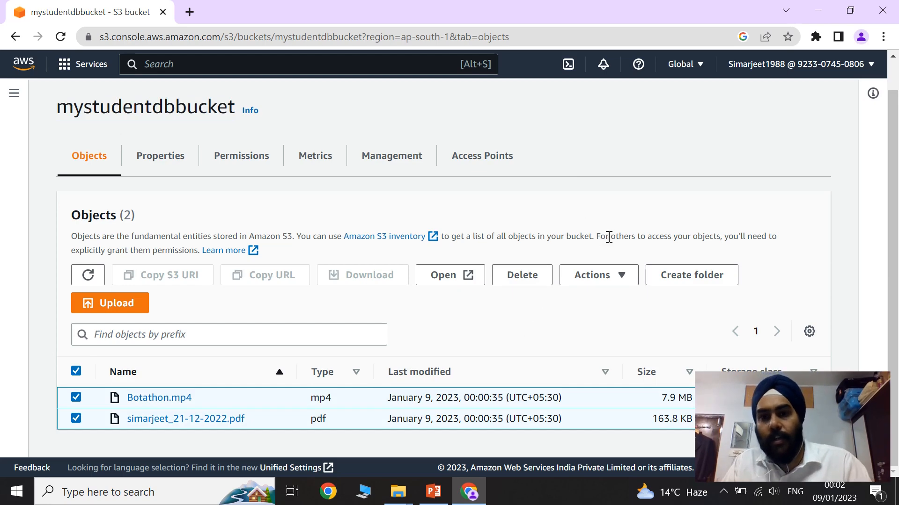
Step: Return to the bucket list, reopen mystudentdbbucket and select Botathon.mp4 among its objects
{"action": "scroll", "coordinate": [342, 229], "scroll_direction": "up", "scroll_amount": 1}
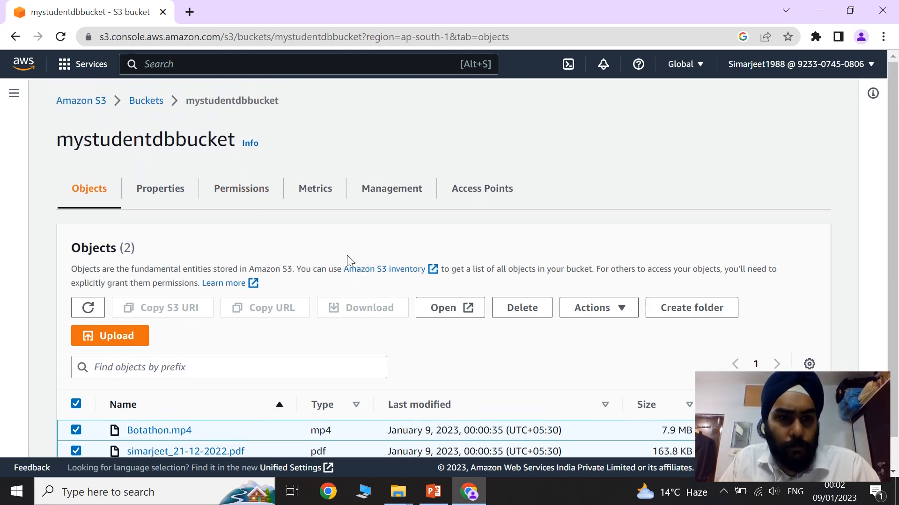
{"action": "left_click", "coordinate": [155, 102]}
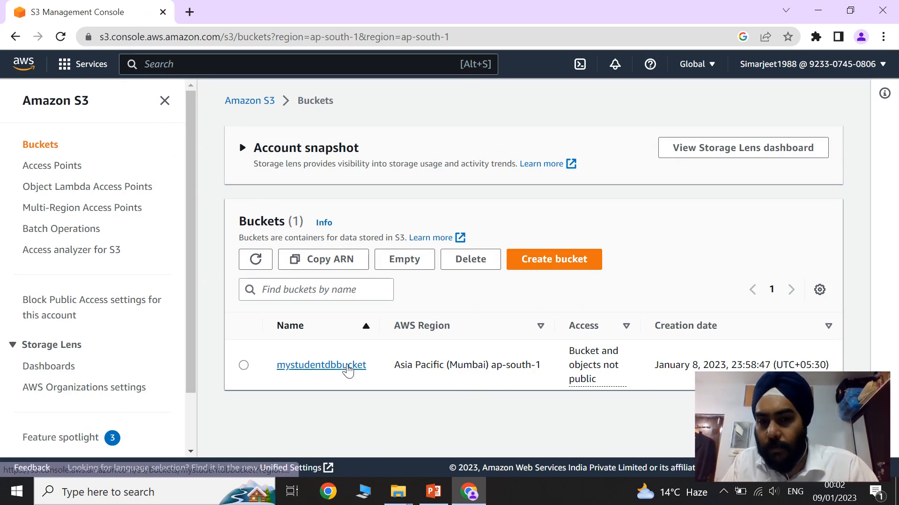
{"action": "left_click", "coordinate": [348, 366]}
{"action": "scroll", "coordinate": [551, 351], "scroll_direction": "down", "scroll_amount": 2}
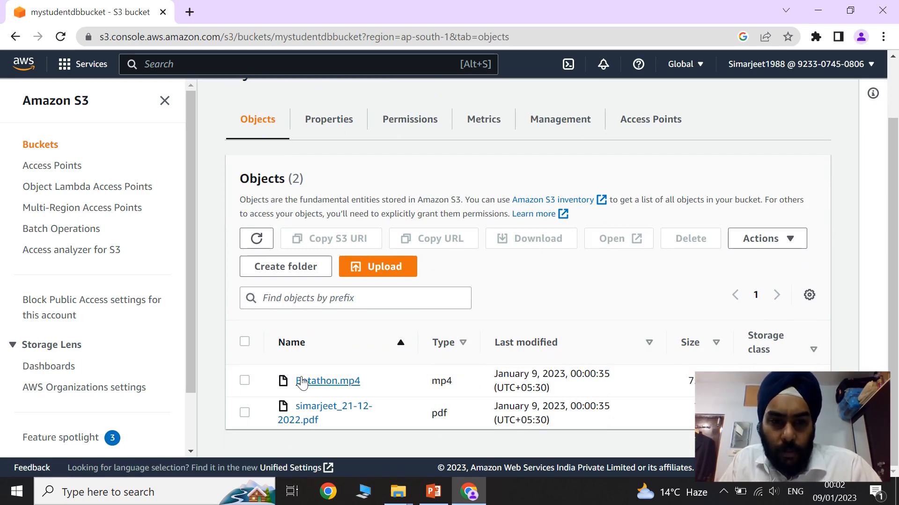
{"action": "left_click", "coordinate": [245, 381]}
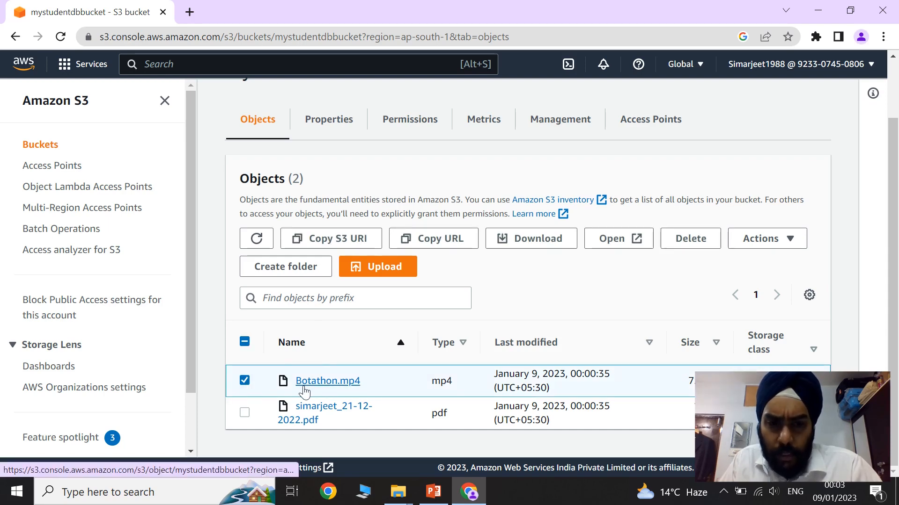
Step: Reopen mystudentdbbucket from the bucket list and start another upload into it
{"action": "scroll", "coordinate": [297, 247], "scroll_direction": "up", "scroll_amount": 1}
{"action": "scroll", "coordinate": [297, 247], "scroll_direction": "up", "scroll_amount": 3}
{"action": "left_click", "coordinate": [322, 108]}
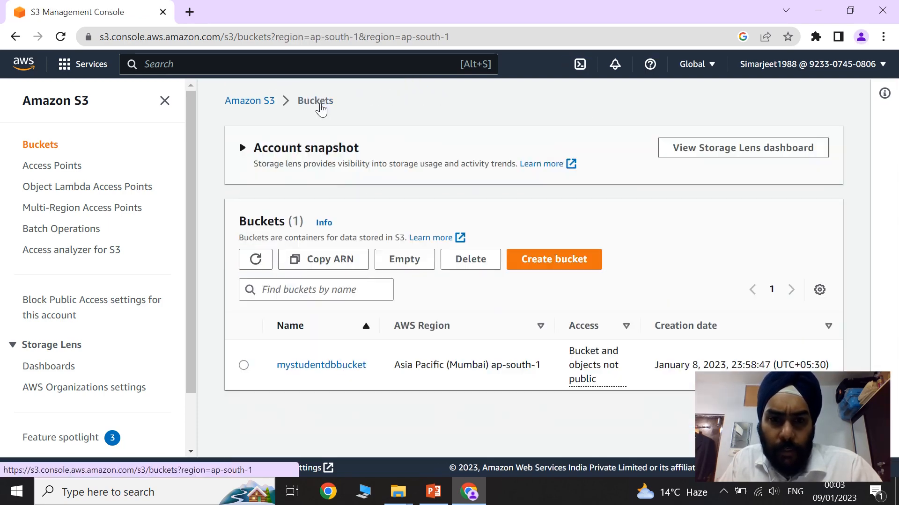
{"action": "left_click", "coordinate": [291, 368]}
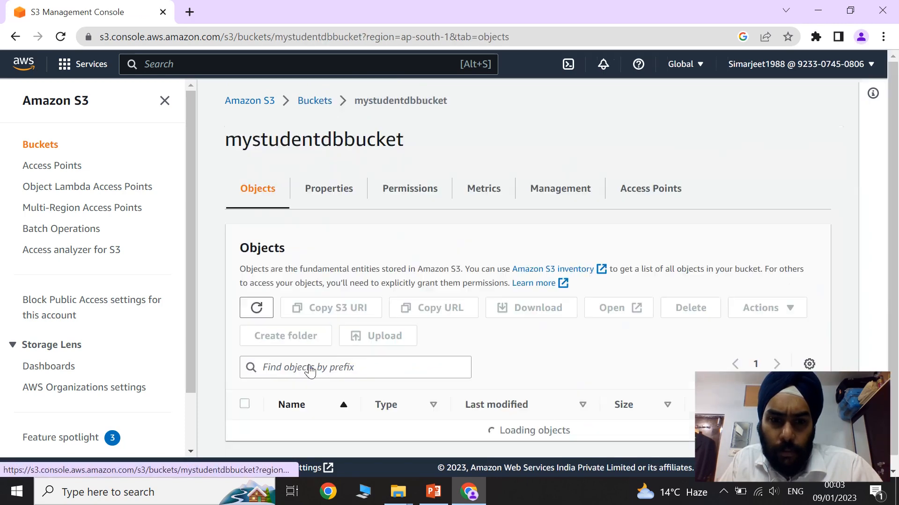
{"action": "scroll", "coordinate": [467, 327], "scroll_direction": "down", "scroll_amount": 3}
{"action": "left_click", "coordinate": [376, 267]}
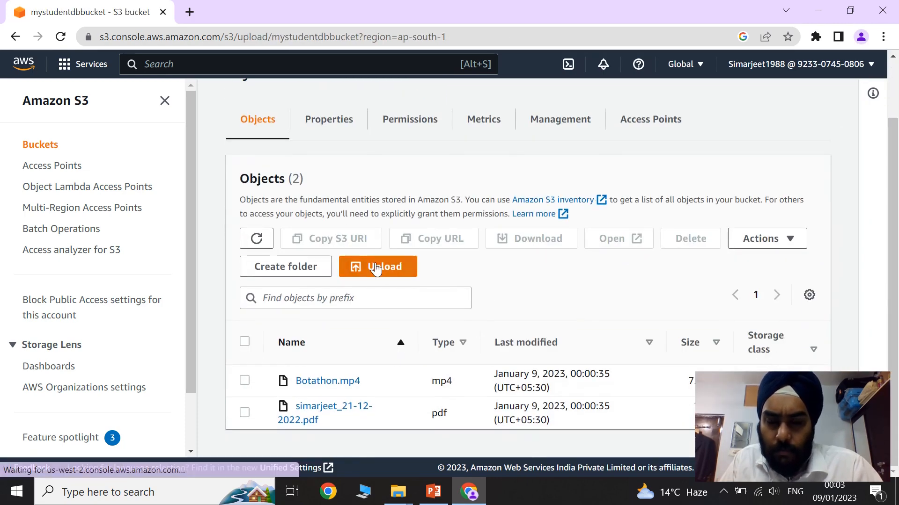
Step: Add the PDF Mediclaim 2023-24 (5) from the Downloads folder to the files for upload
{"action": "scroll", "coordinate": [425, 321], "scroll_direction": "down", "scroll_amount": 5}
{"action": "scroll", "coordinate": [440, 323], "scroll_direction": "up", "scroll_amount": 3}
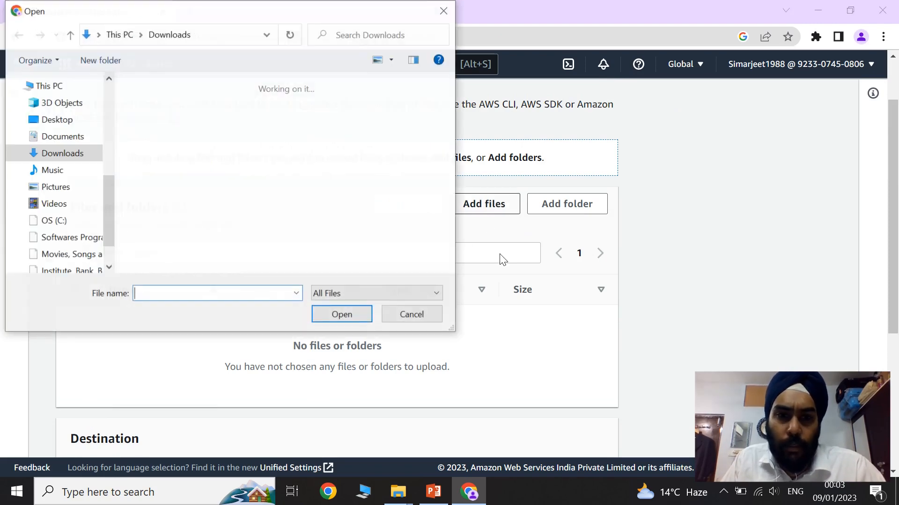
{"action": "left_click", "coordinate": [265, 164]}
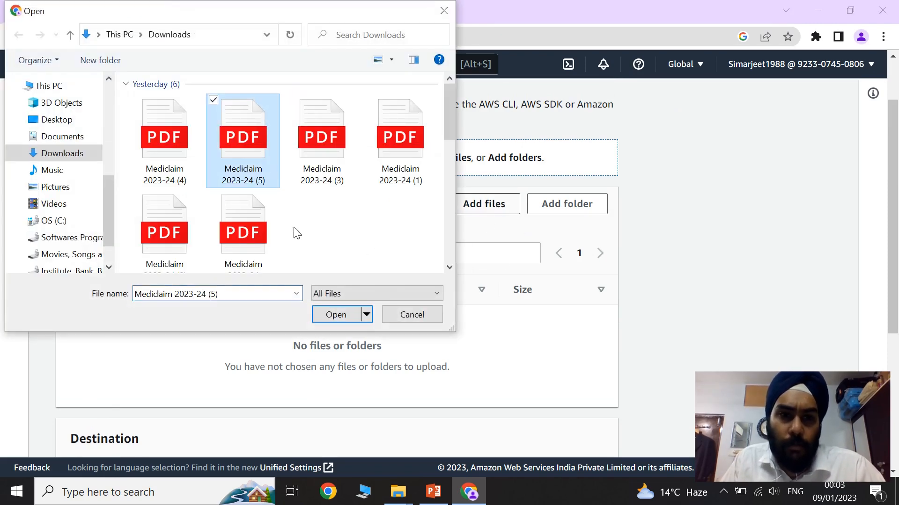
{"action": "left_click", "coordinate": [335, 315]}
Step: Expand the upload's properties and examine the storage classes, their intended use, Availability Zones and minimum storage durations
{"action": "scroll", "coordinate": [468, 319], "scroll_direction": "down", "scroll_amount": 3}
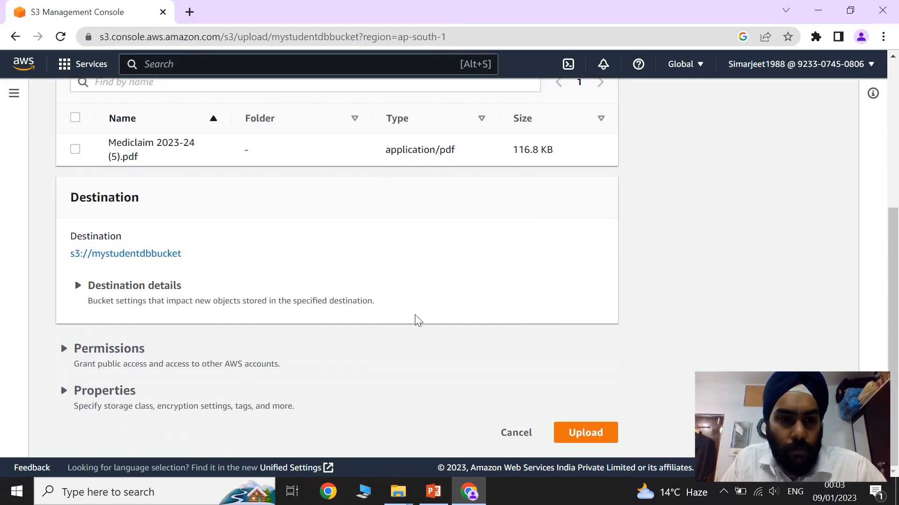
{"action": "left_click", "coordinate": [114, 392]}
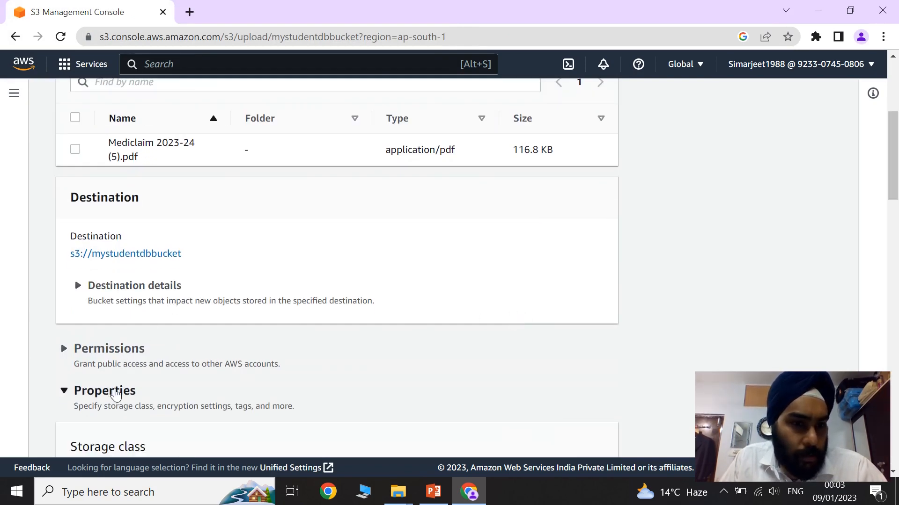
{"action": "scroll", "coordinate": [423, 330], "scroll_direction": "down", "scroll_amount": 5}
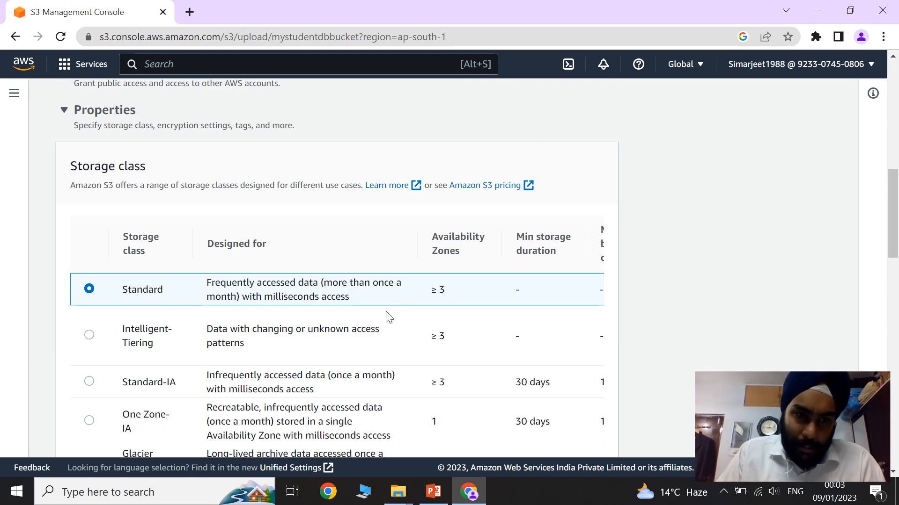
{"action": "scroll", "coordinate": [173, 220], "scroll_direction": "up", "scroll_amount": 2}
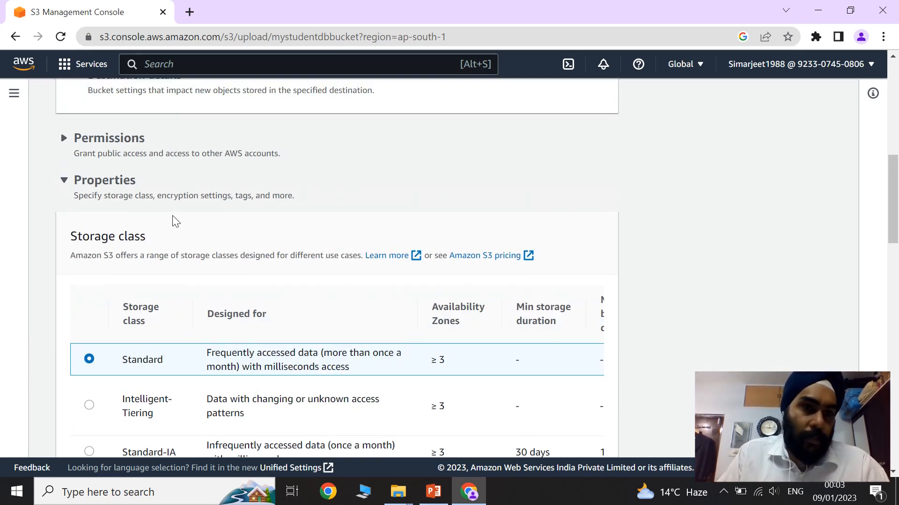
{"action": "scroll", "coordinate": [171, 234], "scroll_direction": "up", "scroll_amount": 4}
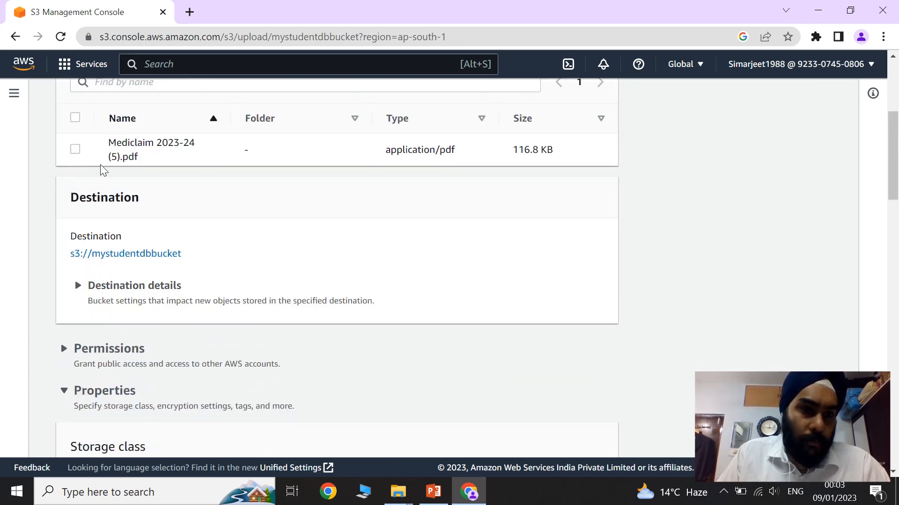
{"action": "scroll", "coordinate": [212, 257], "scroll_direction": "down", "scroll_amount": 3}
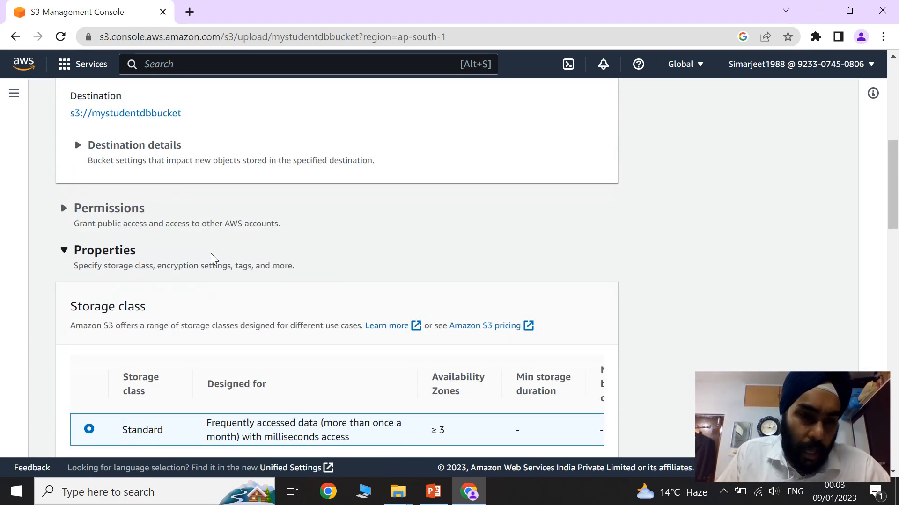
{"action": "scroll", "coordinate": [213, 257], "scroll_direction": "down", "scroll_amount": 4}
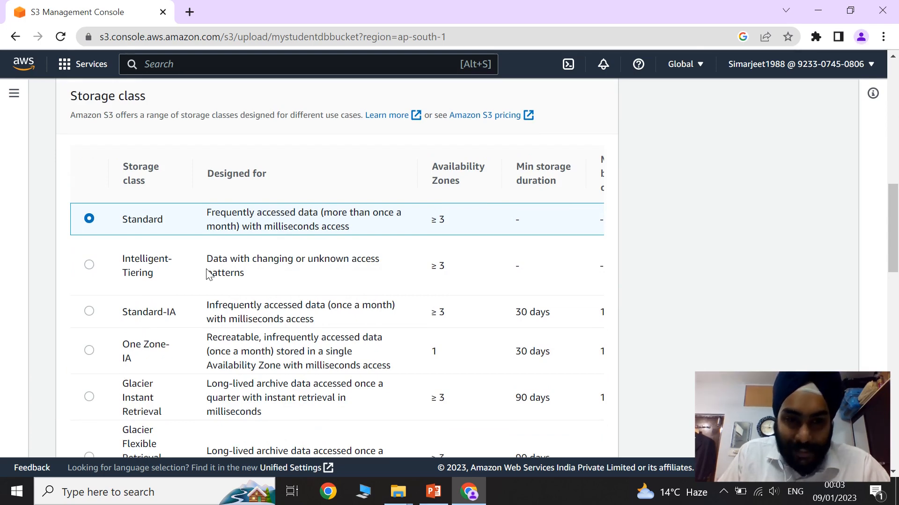
{"action": "scroll", "coordinate": [209, 274], "scroll_direction": "down", "scroll_amount": 1}
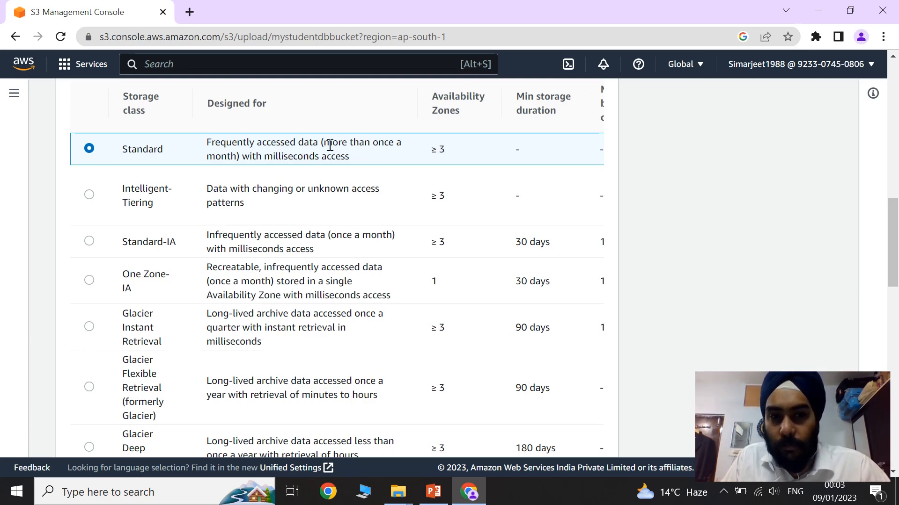
Step: Examine the Standard storage class's intended use, Availability Zones, minimum storage duration, monitoring fees and retrieval fees
{"action": "scroll", "coordinate": [334, 310], "scroll_direction": "down", "scroll_amount": 3}
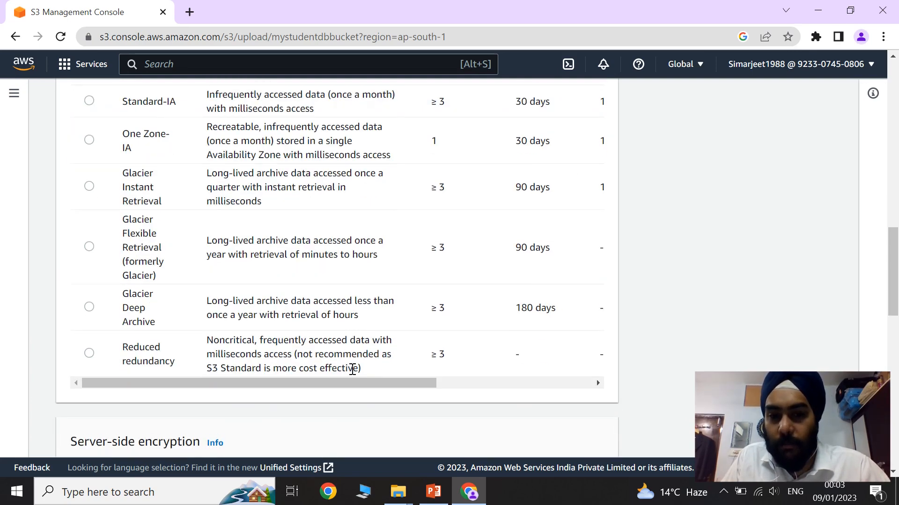
{"action": "scroll", "coordinate": [353, 369], "scroll_direction": "up", "scroll_amount": 3}
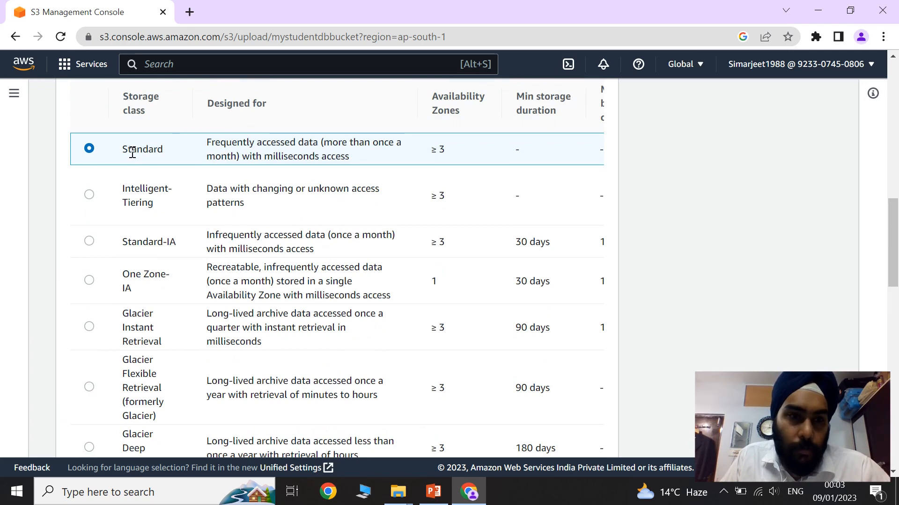
{"action": "left_click_drag", "start_coordinate": [122, 149], "coordinate": [171, 156]}
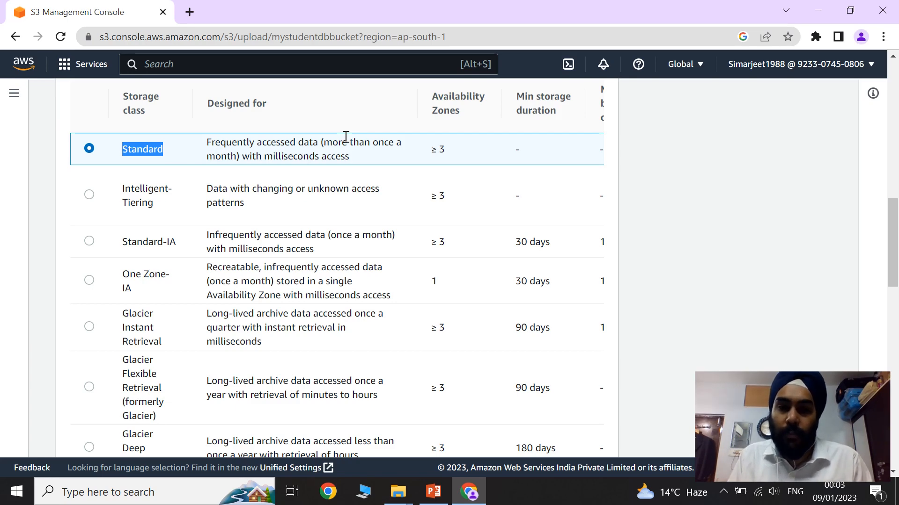
{"action": "left_click", "coordinate": [385, 149]}
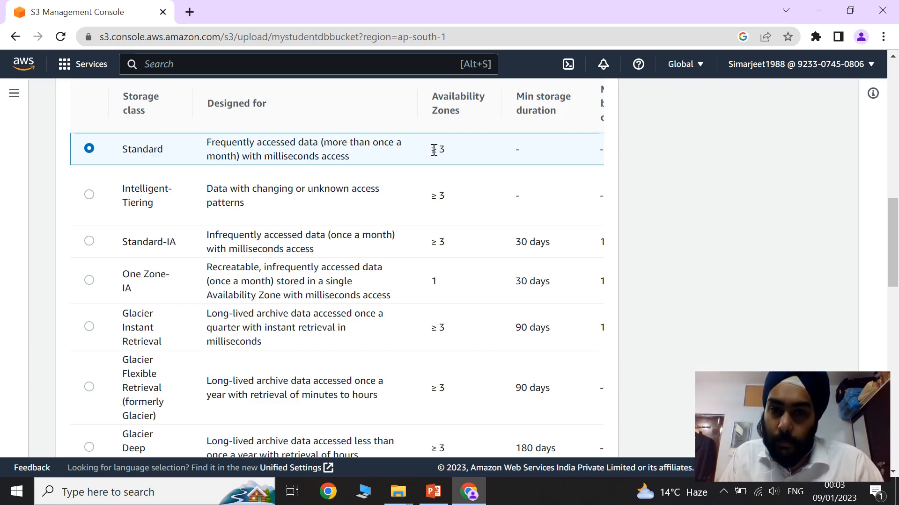
{"action": "left_click_drag", "start_coordinate": [433, 150], "coordinate": [447, 150]}
{"action": "left_click", "coordinate": [446, 151]}
{"action": "scroll", "coordinate": [421, 243], "scroll_direction": "down", "scroll_amount": 3}
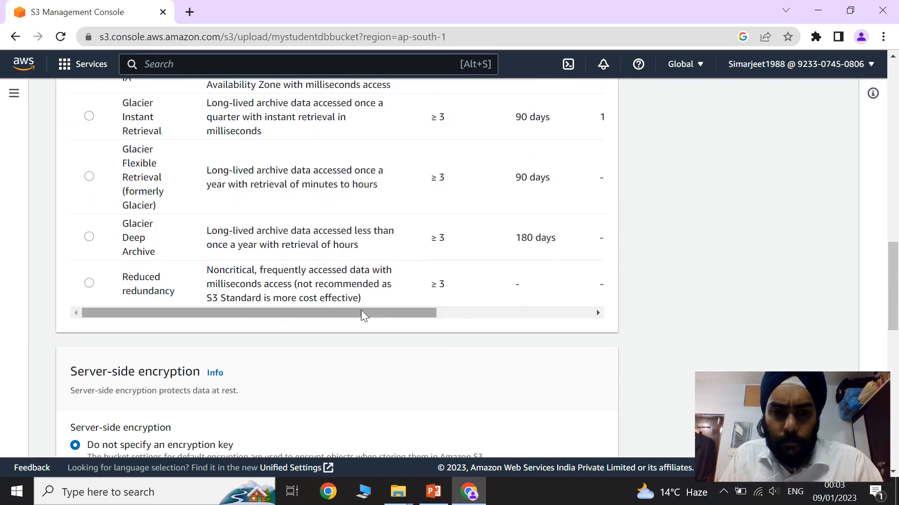
{"action": "left_click_drag", "start_coordinate": [361, 313], "coordinate": [551, 331]}
{"action": "scroll", "coordinate": [504, 297], "scroll_direction": "up", "scroll_amount": 5}
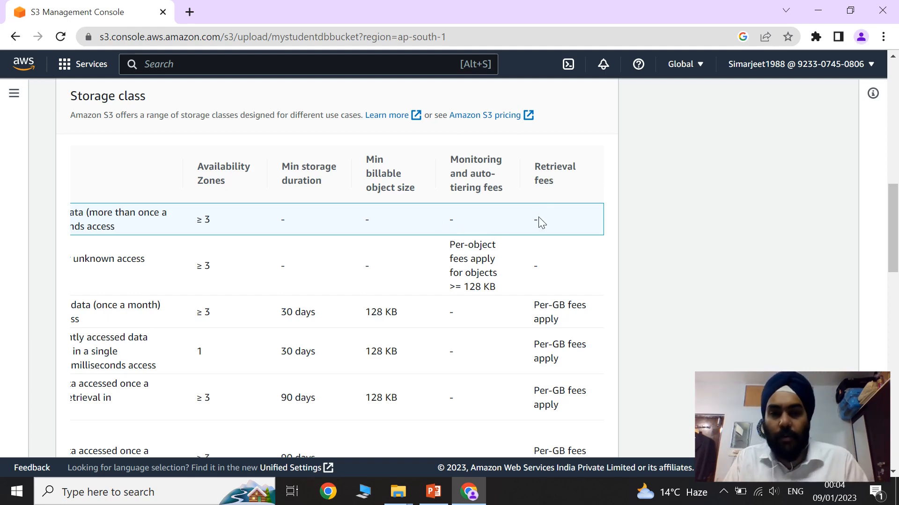
{"action": "scroll", "coordinate": [437, 394], "scroll_direction": "down", "scroll_amount": 5}
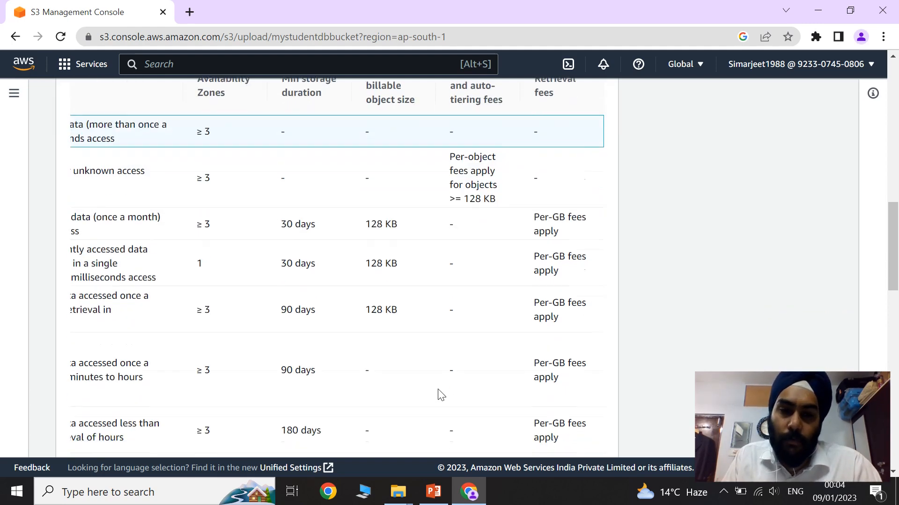
{"action": "left_click_drag", "start_coordinate": [439, 383], "coordinate": [237, 363]}
{"action": "scroll", "coordinate": [242, 362], "scroll_direction": "up", "scroll_amount": 3}
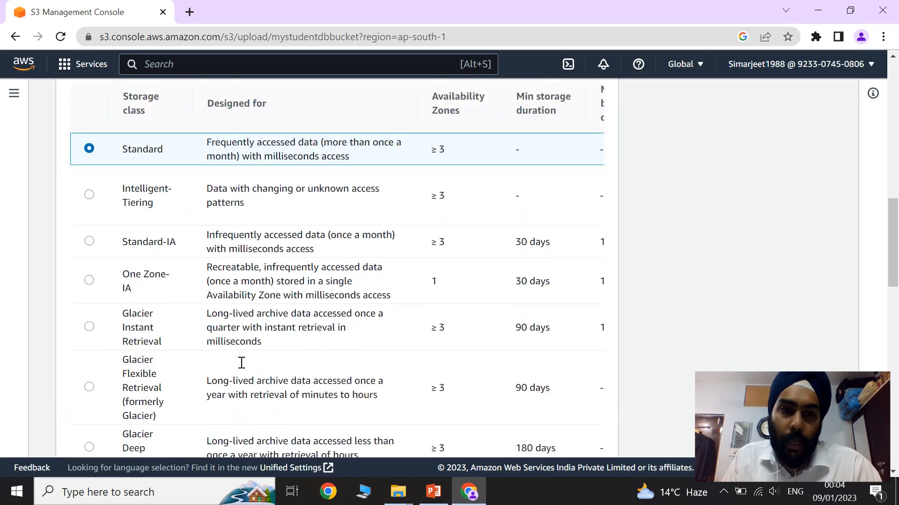
Step: Select the Intelligent-Tiering storage class for the upload and review its intended access pattern and Availability Zones
{"action": "scroll", "coordinate": [242, 362], "scroll_direction": "up", "scroll_amount": 1}
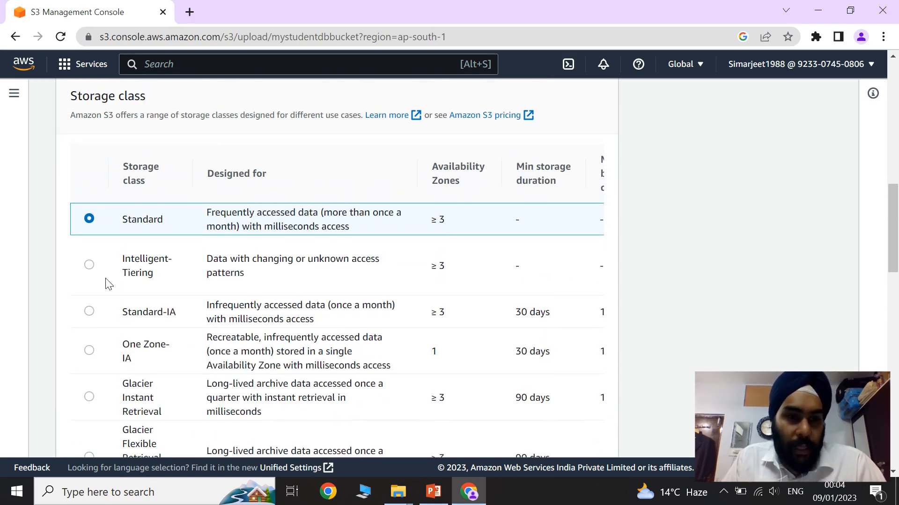
{"action": "left_click", "coordinate": [89, 266]}
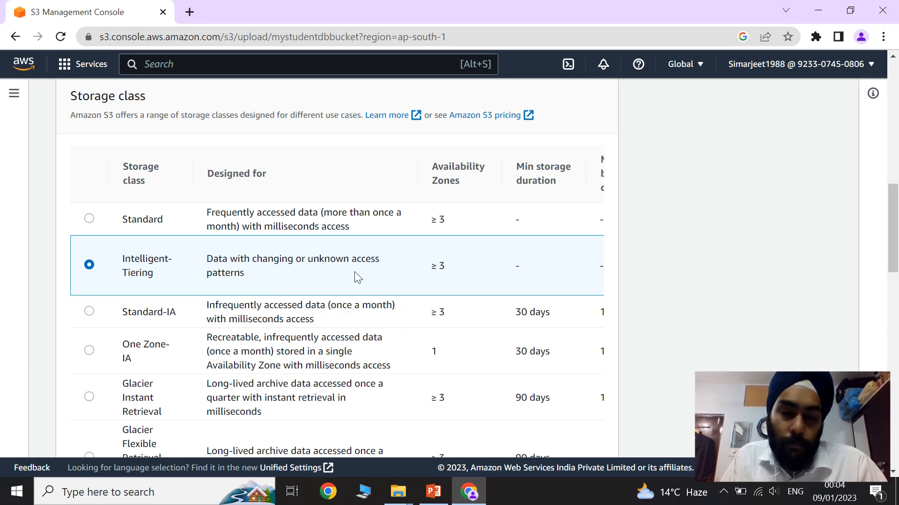
{"action": "scroll", "coordinate": [356, 277], "scroll_direction": "down", "scroll_amount": 1}
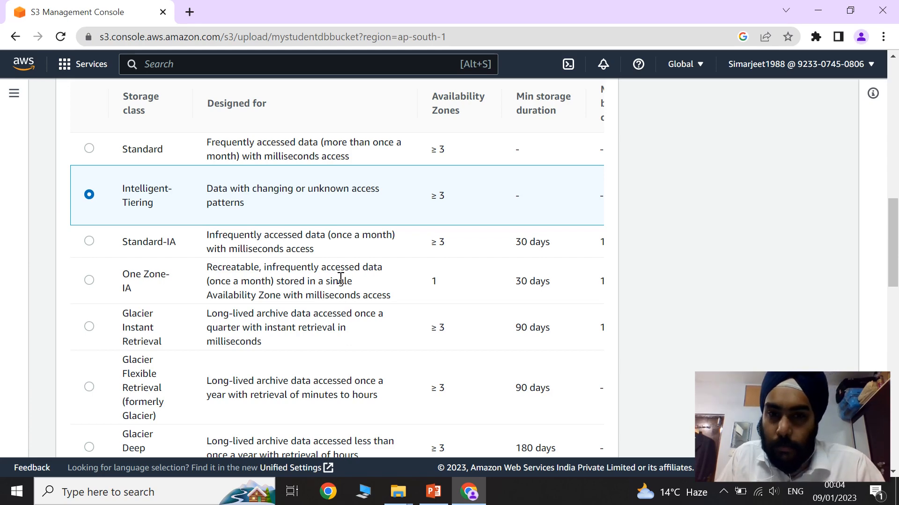
{"action": "scroll", "coordinate": [346, 276], "scroll_direction": "down", "scroll_amount": 1}
{"action": "scroll", "coordinate": [347, 277], "scroll_direction": "up", "scroll_amount": 1}
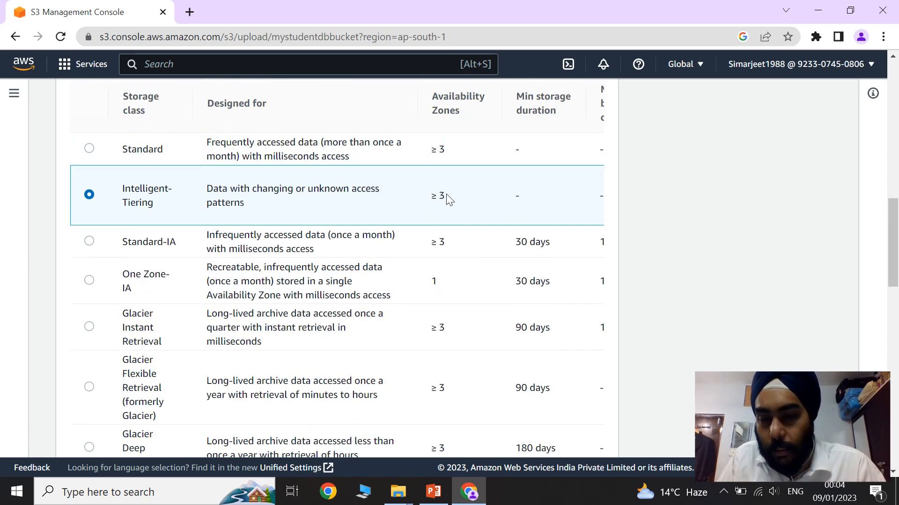
Step: Examine the minimum billable object size and the monitoring and auto-tiering fees listed for Intelligent-Tiering
{"action": "scroll", "coordinate": [447, 291], "scroll_direction": "down", "scroll_amount": 3}
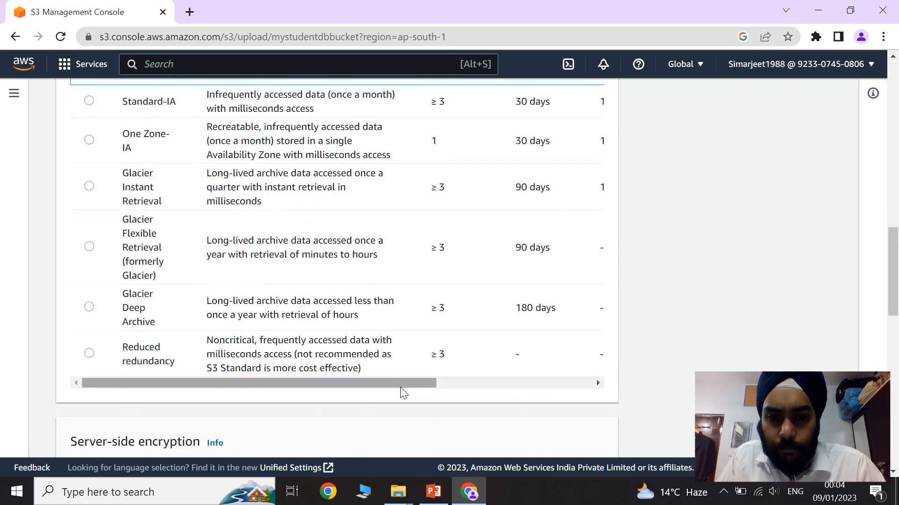
{"action": "left_click_drag", "start_coordinate": [401, 387], "coordinate": [489, 366]}
{"action": "scroll", "coordinate": [487, 365], "scroll_direction": "up", "scroll_amount": 6}
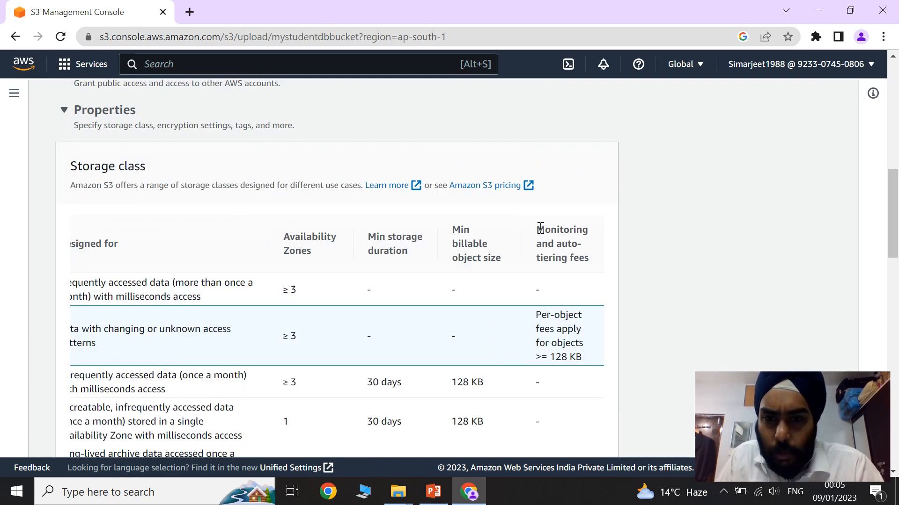
{"action": "left_click_drag", "start_coordinate": [540, 228], "coordinate": [595, 261]}
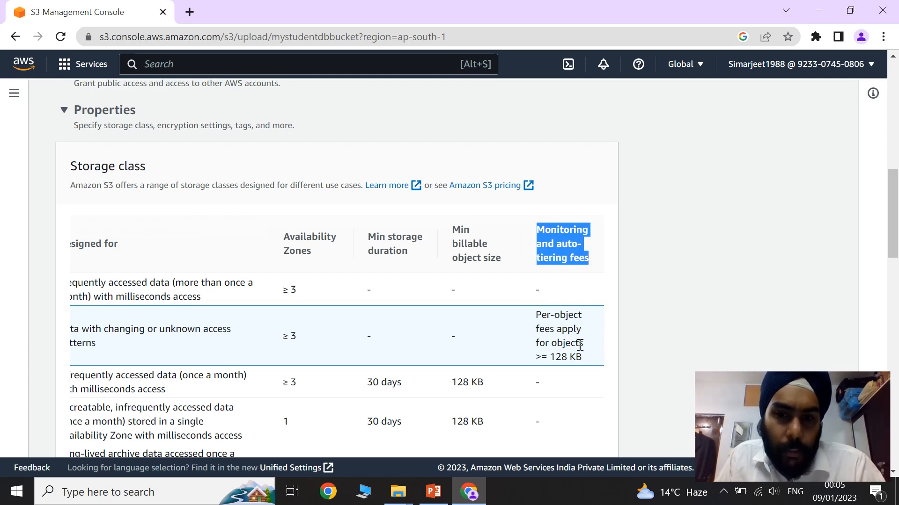
{"action": "scroll", "coordinate": [579, 347], "scroll_direction": "down", "scroll_amount": 1}
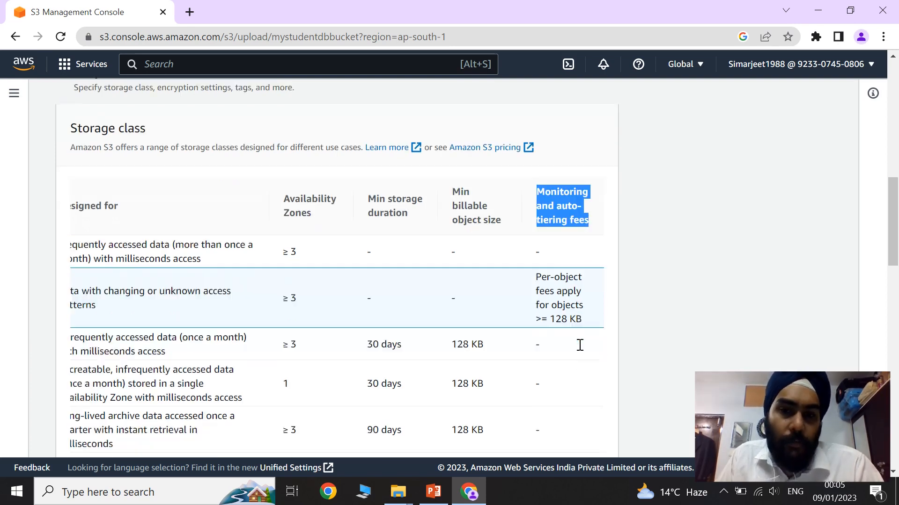
{"action": "left_click", "coordinate": [566, 272]}
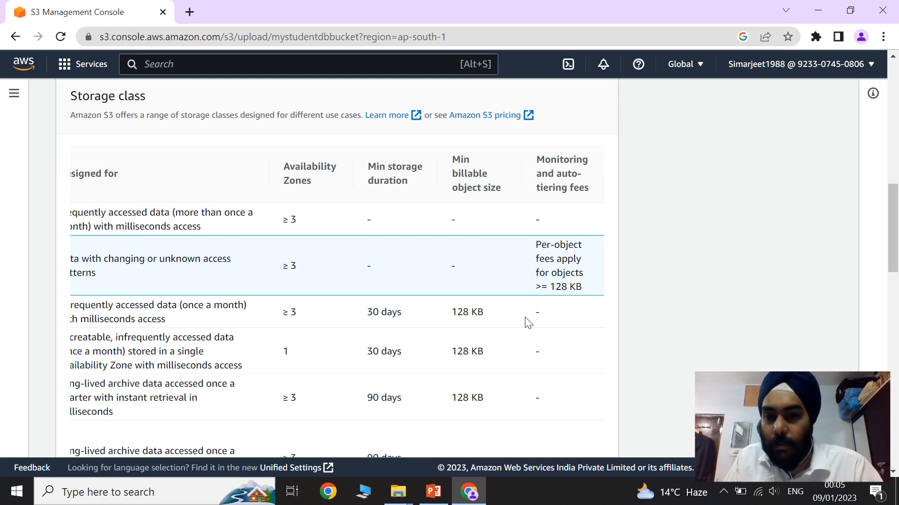
{"action": "scroll", "coordinate": [527, 322], "scroll_direction": "down", "scroll_amount": 4}
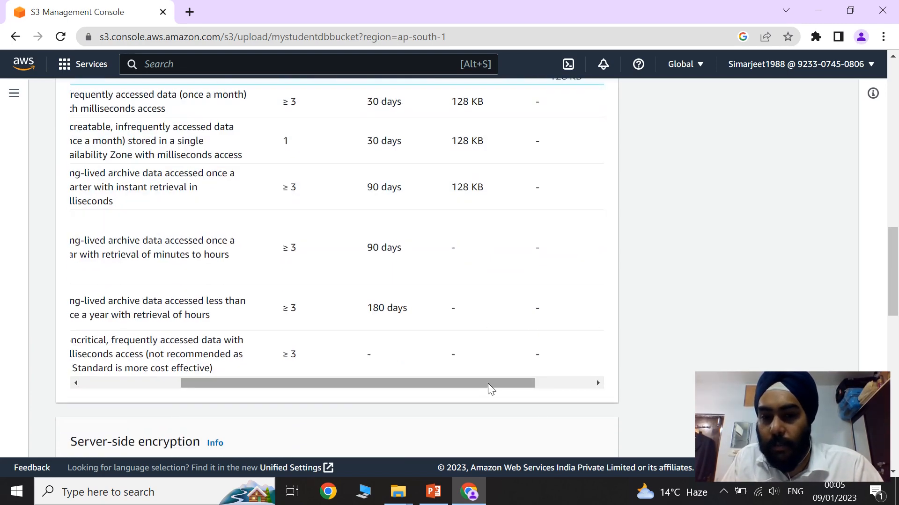
{"action": "left_click_drag", "start_coordinate": [487, 383], "coordinate": [387, 389]}
{"action": "scroll", "coordinate": [290, 346], "scroll_direction": "up", "scroll_amount": 3}
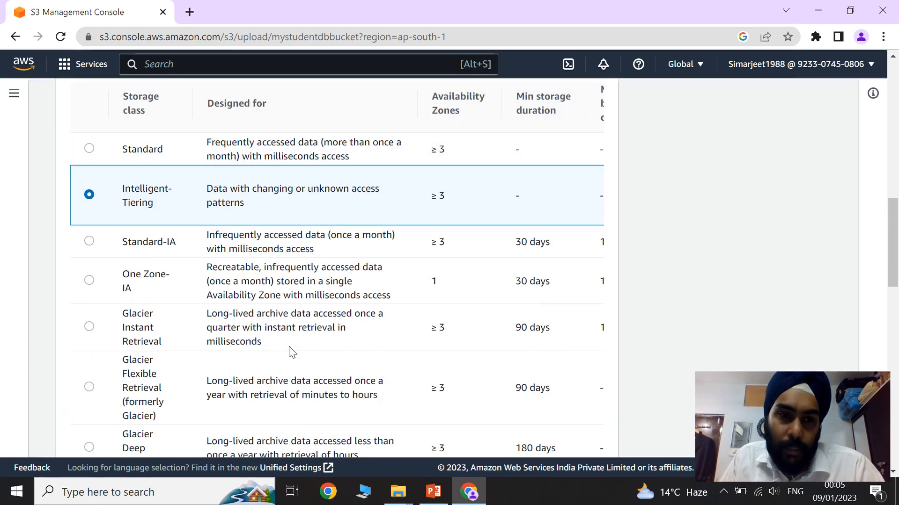
Step: Select the Standard-IA storage class for the upload and review the kind of data it is designed for
{"action": "left_click", "coordinate": [93, 245]}
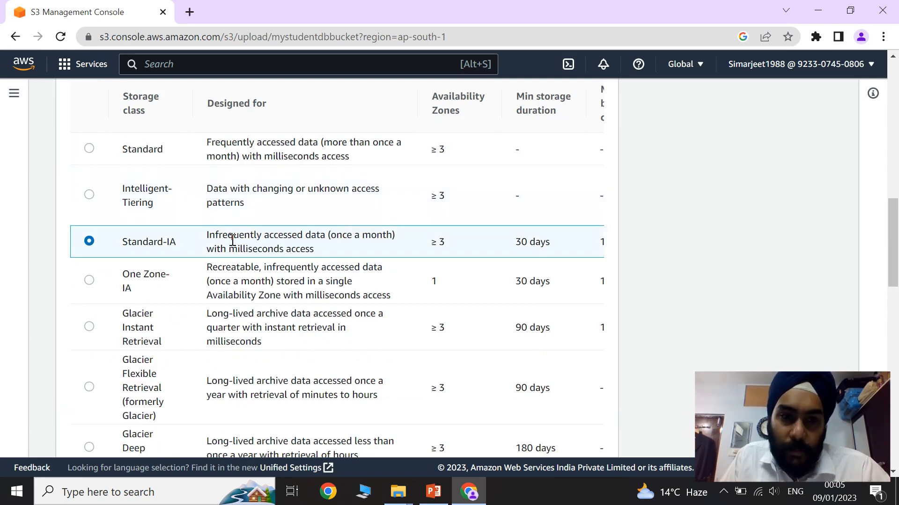
{"action": "left_click_drag", "start_coordinate": [206, 236], "coordinate": [220, 253]}
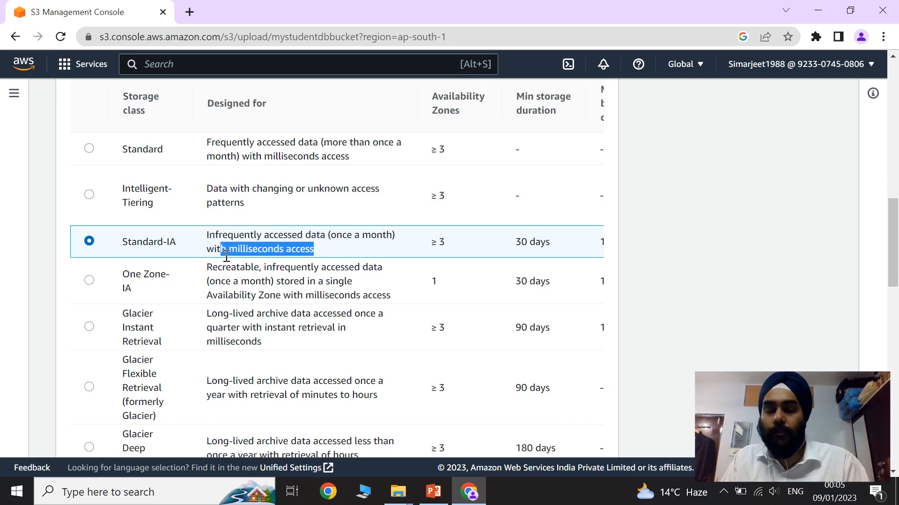
{"action": "scroll", "coordinate": [396, 334], "scroll_direction": "down", "scroll_amount": 1}
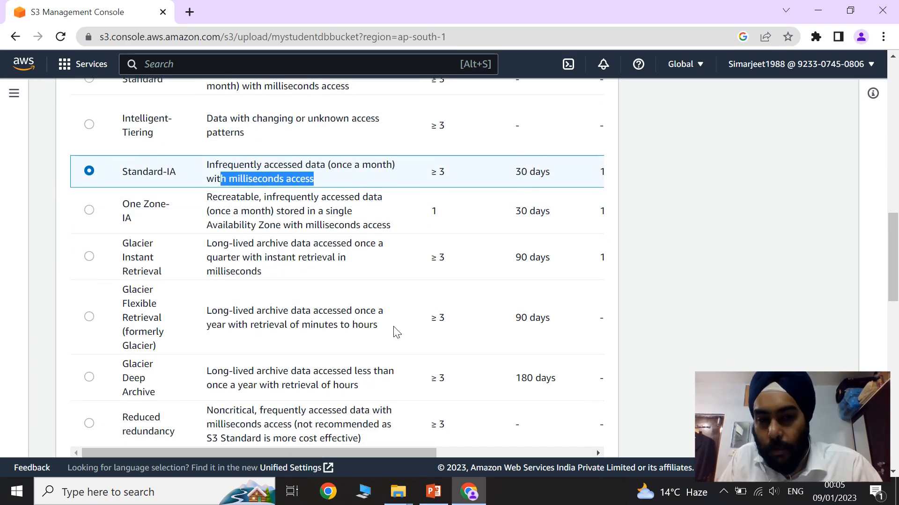
Step: Examine the minimum storage duration and minimum billable object size listed for Standard-IA
{"action": "scroll", "coordinate": [396, 332], "scroll_direction": "down", "scroll_amount": 1}
{"action": "left_click_drag", "start_coordinate": [389, 383], "coordinate": [519, 375]}
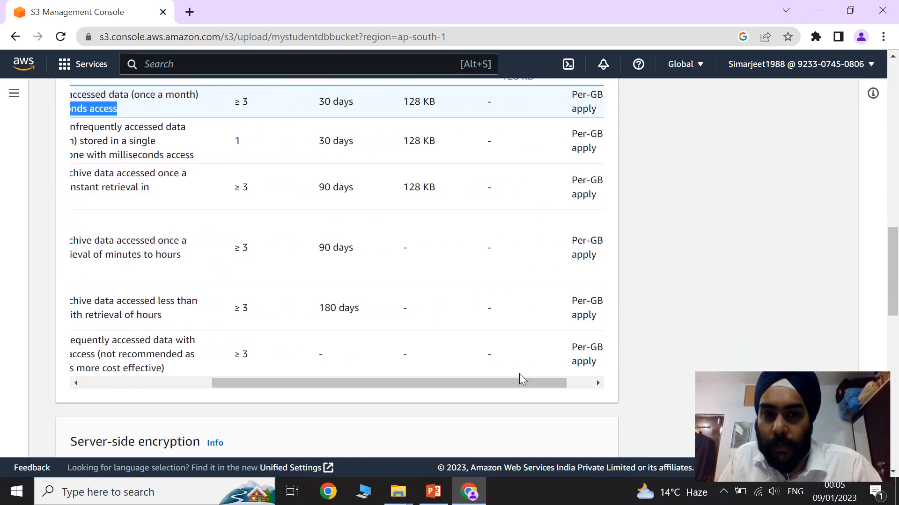
{"action": "scroll", "coordinate": [487, 362], "scroll_direction": "up", "scroll_amount": 3}
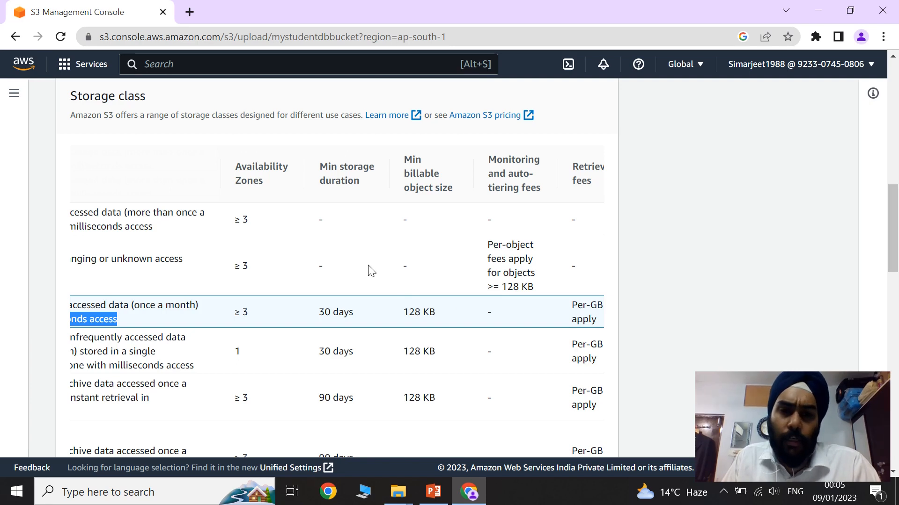
{"action": "left_click", "coordinate": [350, 235]}
{"action": "left_click_drag", "start_coordinate": [331, 172], "coordinate": [357, 181]}
{"action": "left_click", "coordinate": [360, 213]}
{"action": "left_click_drag", "start_coordinate": [361, 319], "coordinate": [319, 314]}
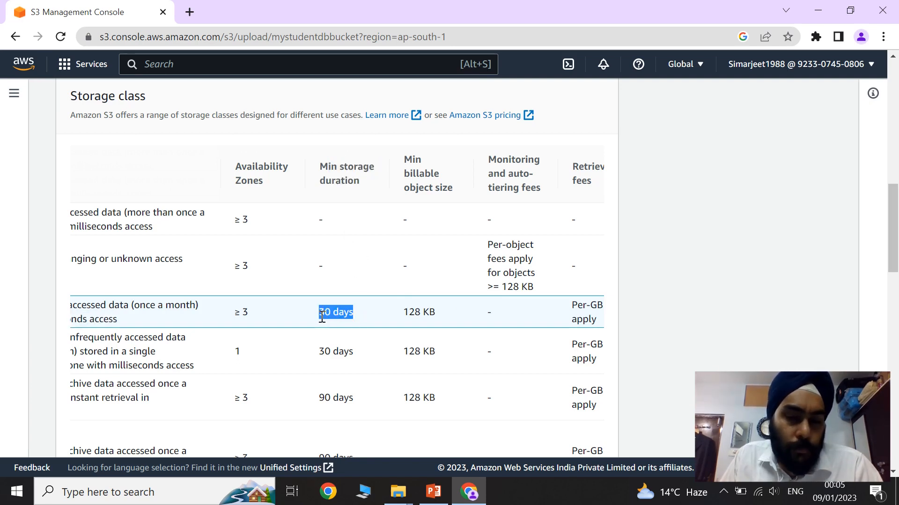
{"action": "left_click", "coordinate": [444, 186]}
{"action": "left_click_drag", "start_coordinate": [445, 317], "coordinate": [405, 324]}
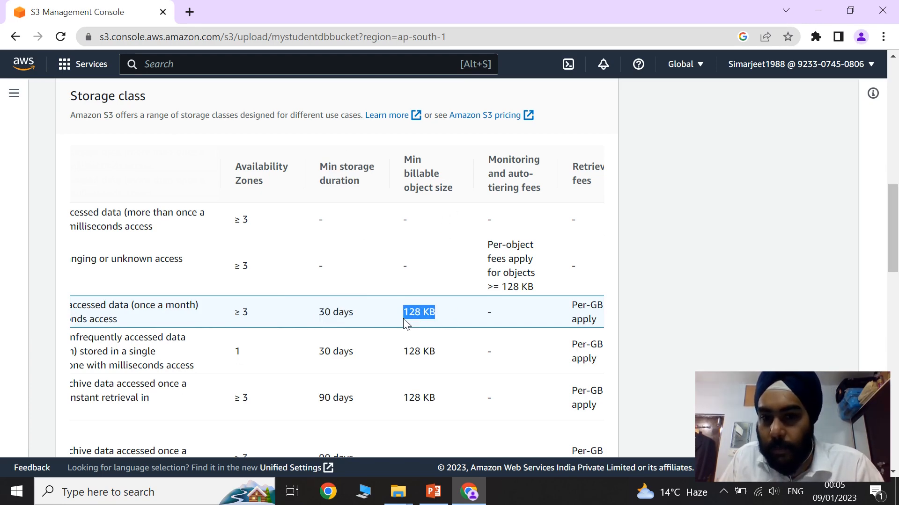
{"action": "left_click", "coordinate": [474, 307]}
Step: Check the retrieval fees for Standard-IA and return to the first columns of the storage class table
{"action": "scroll", "coordinate": [402, 415], "scroll_direction": "down", "scroll_amount": 2}
{"action": "scroll", "coordinate": [402, 415], "scroll_direction": "down", "scroll_amount": 5}
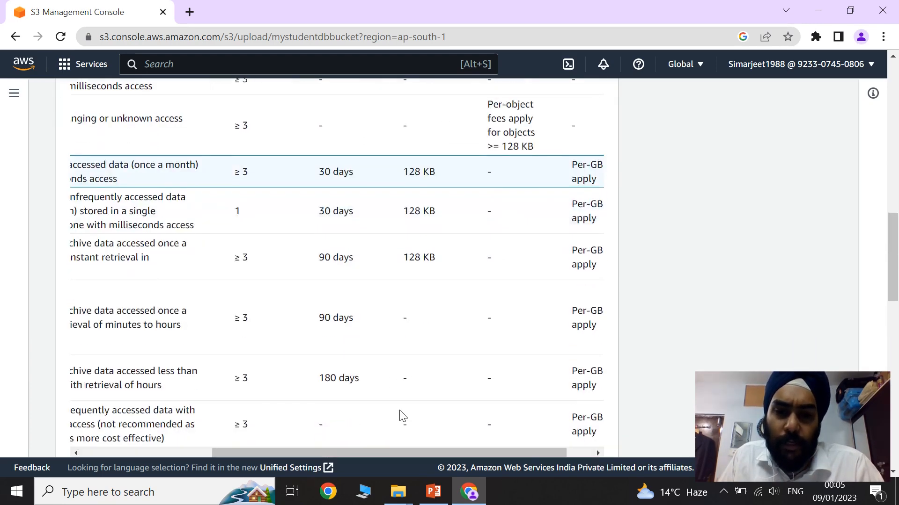
{"action": "left_click_drag", "start_coordinate": [412, 383], "coordinate": [496, 384]}
{"action": "scroll", "coordinate": [500, 374], "scroll_direction": "up", "scroll_amount": 3}
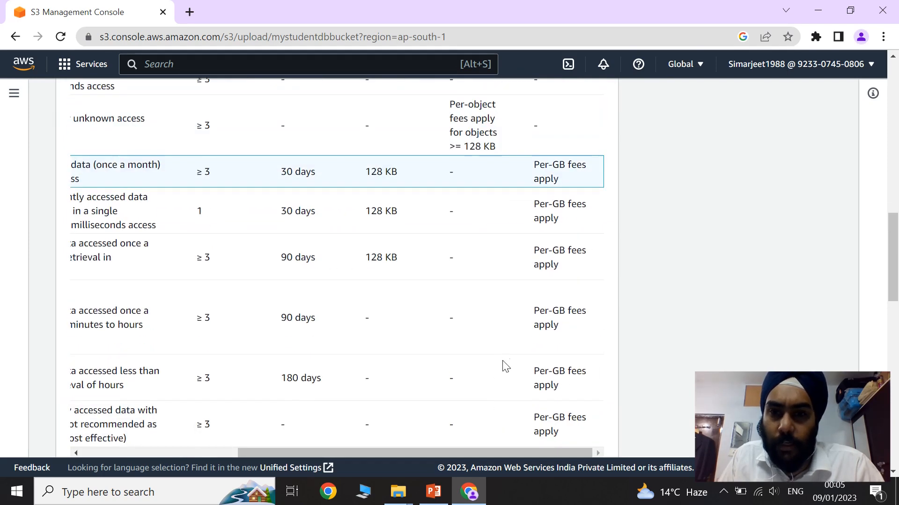
{"action": "scroll", "coordinate": [521, 337], "scroll_direction": "down", "scroll_amount": 3}
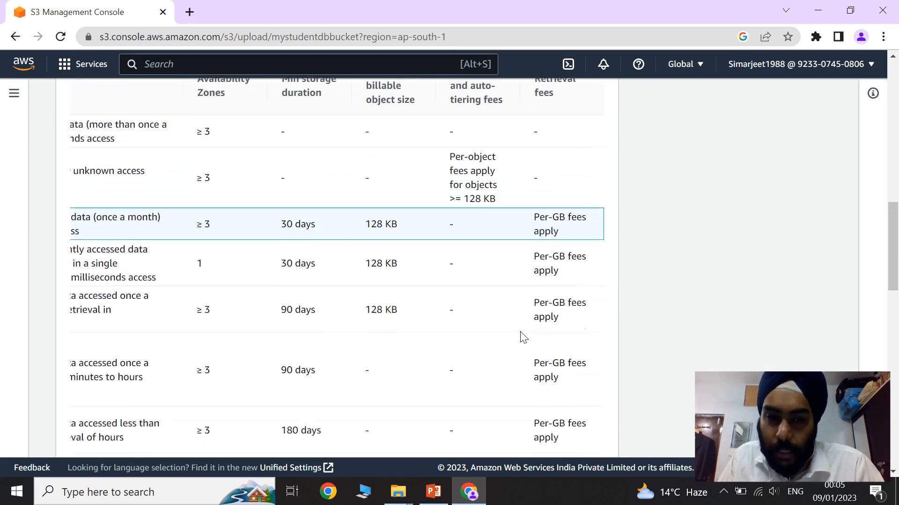
{"action": "left_click_drag", "start_coordinate": [471, 383], "coordinate": [307, 382]}
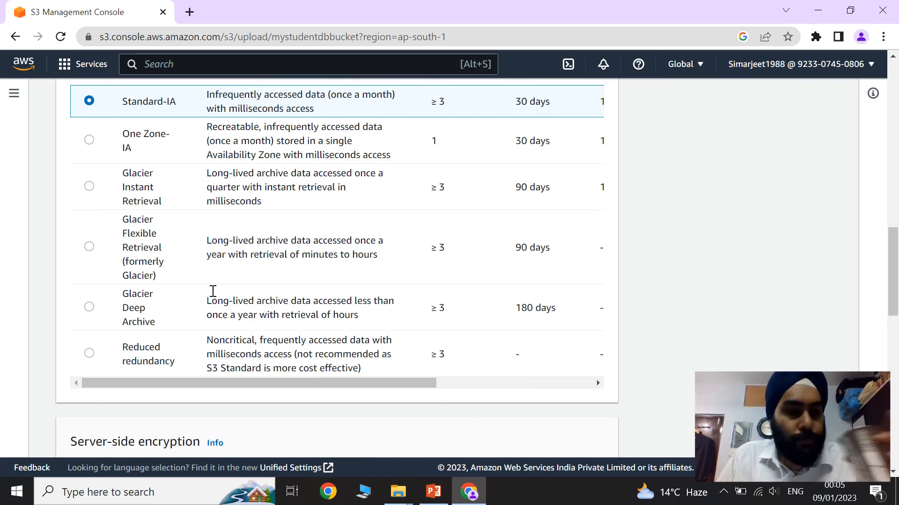
Step: Select the One Zone-IA storage class for the upload and review its Availability Zones and minimum storage duration
{"action": "scroll", "coordinate": [212, 291], "scroll_direction": "up", "scroll_amount": 2}
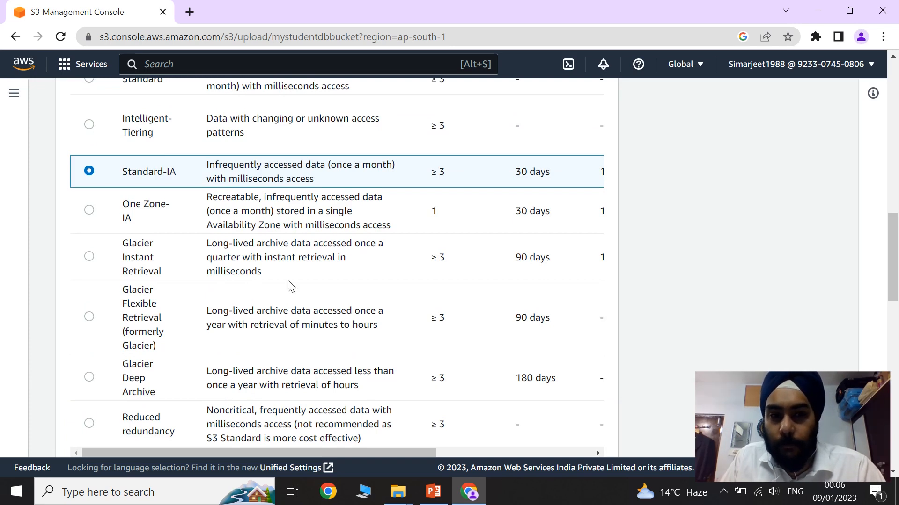
{"action": "left_click", "coordinate": [91, 211]}
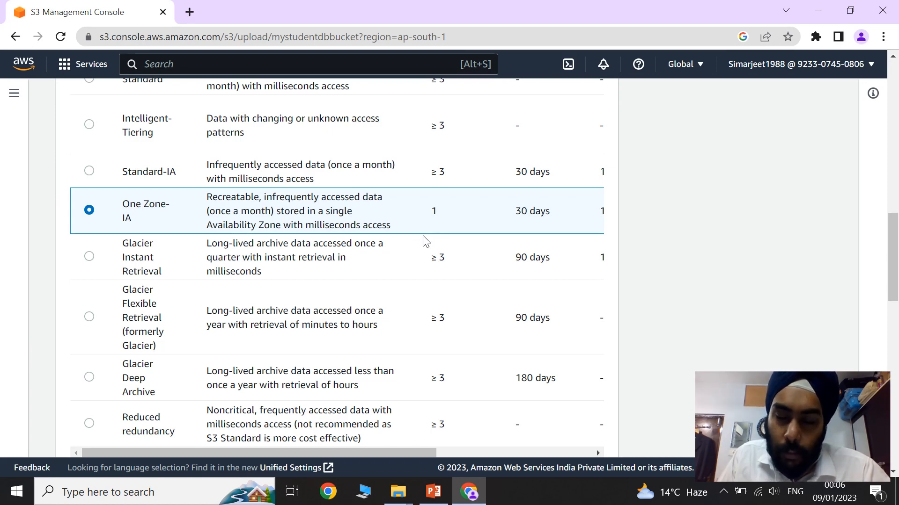
{"action": "scroll", "coordinate": [425, 241], "scroll_direction": "down", "scroll_amount": 2}
{"action": "left_click_drag", "start_coordinate": [384, 380], "coordinate": [360, 384]}
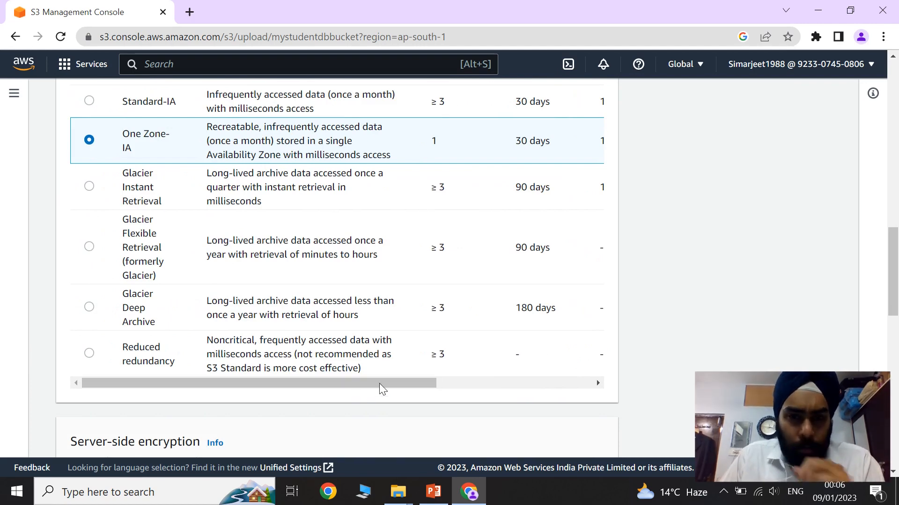
Step: Select the Glacier Instant Retrieval storage class for the upload
{"action": "scroll", "coordinate": [368, 337], "scroll_direction": "up", "scroll_amount": 2}
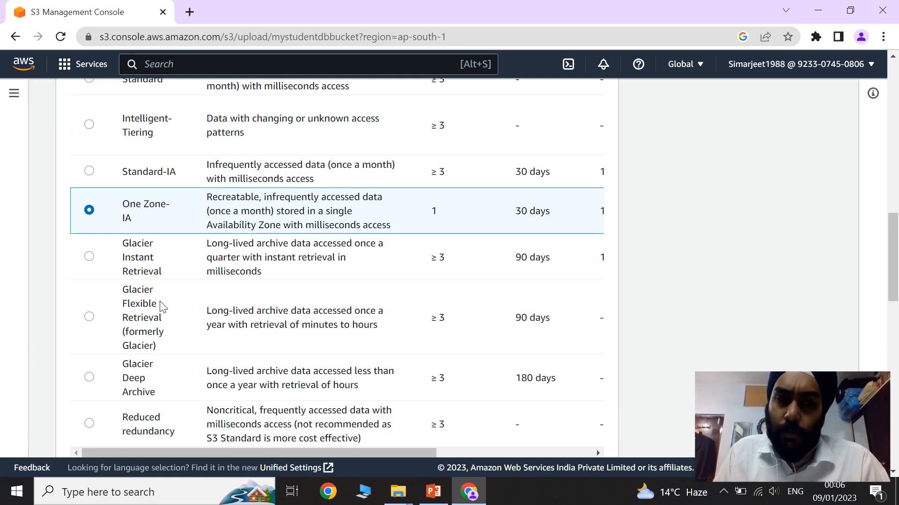
{"action": "left_click", "coordinate": [90, 258]}
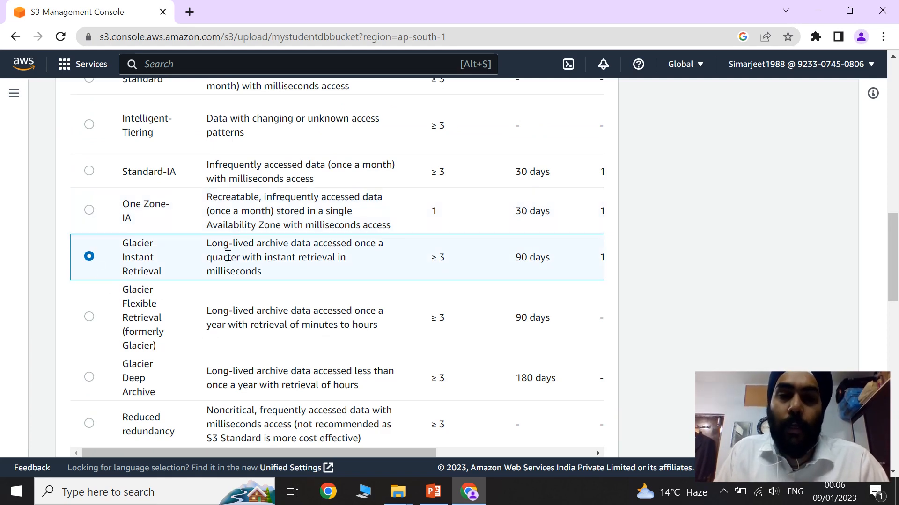
Step: Read the description of what the Glacier Instant Retrieval storage class is designed for
{"action": "left_click_drag", "start_coordinate": [208, 246], "coordinate": [264, 274]}
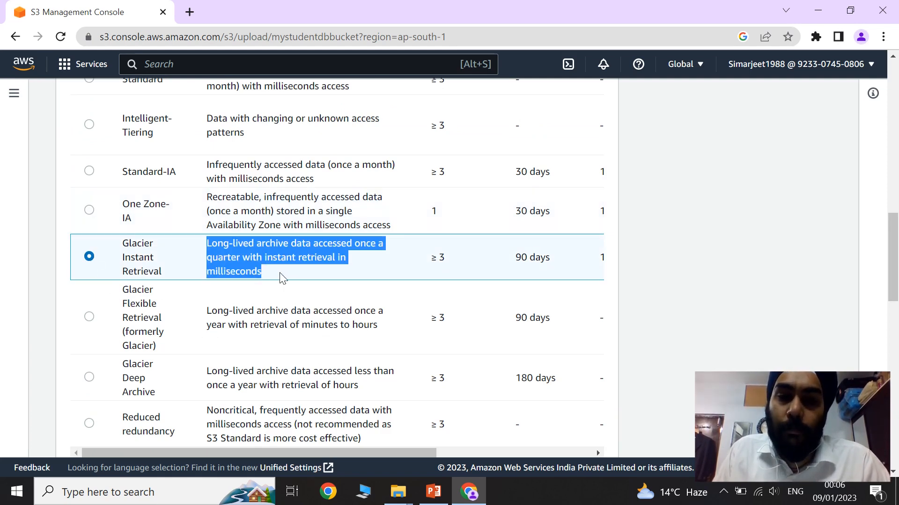
{"action": "left_click", "coordinate": [281, 276]}
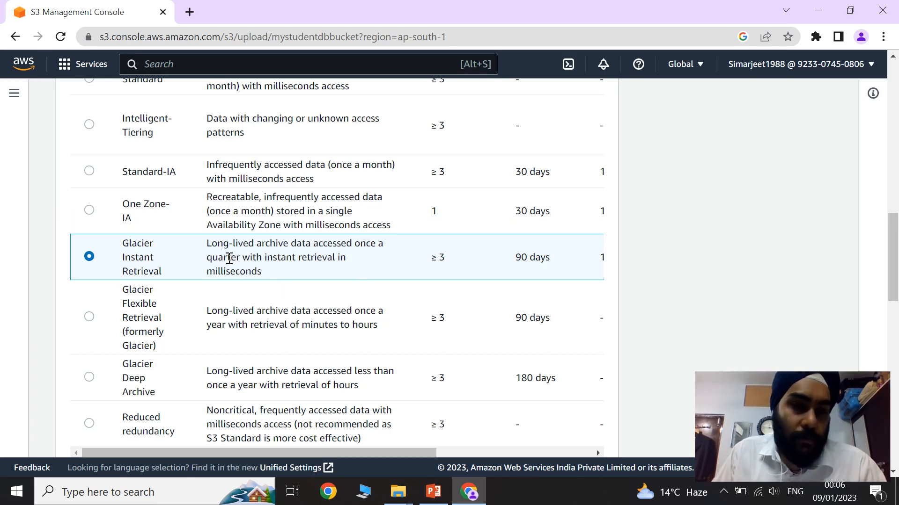
{"action": "left_click_drag", "start_coordinate": [209, 244], "coordinate": [372, 262]}
{"action": "left_click", "coordinate": [370, 264]}
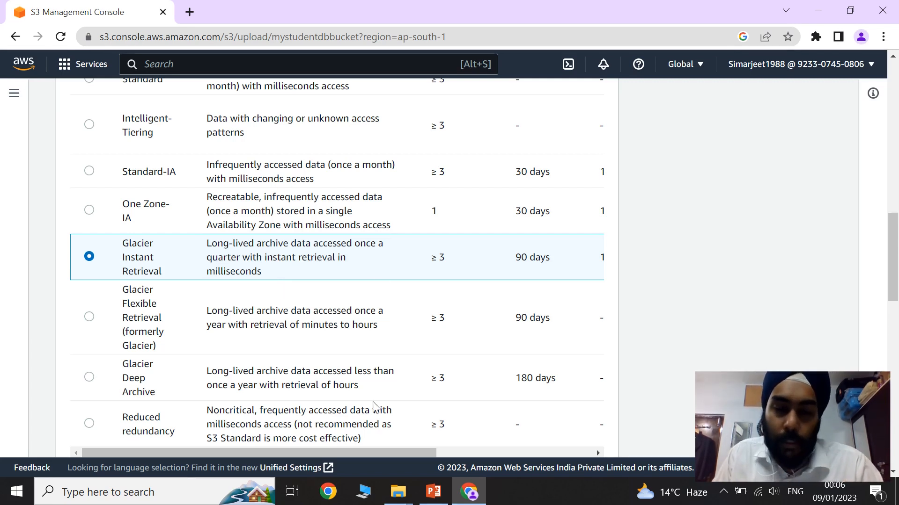
Step: Check Glacier Instant Retrieval's minimum storage duration and minimum billable object size, and return to the first columns of the storage class table
{"action": "left_click_drag", "start_coordinate": [351, 453], "coordinate": [480, 445]}
{"action": "scroll", "coordinate": [383, 312], "scroll_direction": "up", "scroll_amount": 1}
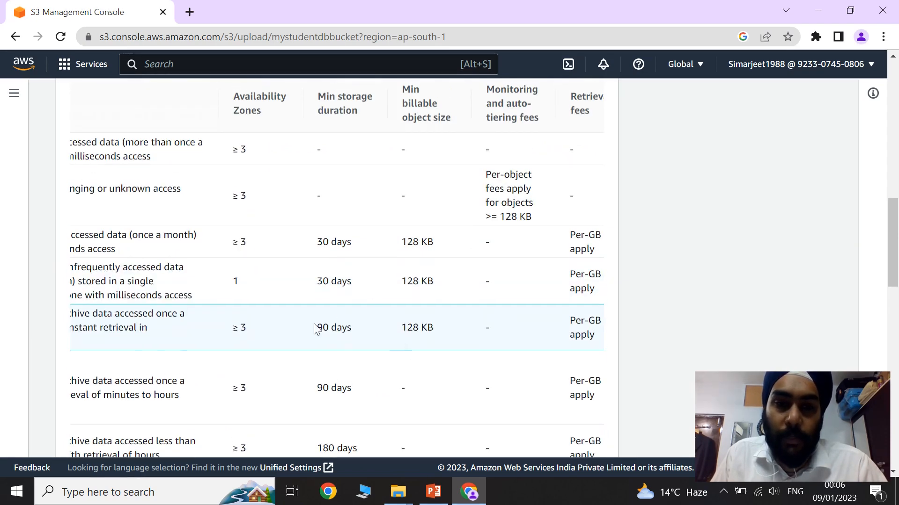
{"action": "left_click_drag", "start_coordinate": [316, 327], "coordinate": [357, 335]}
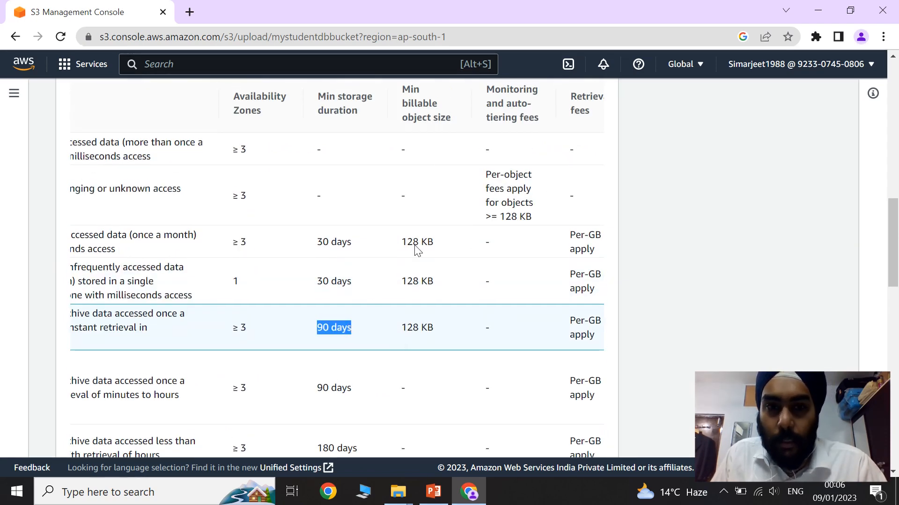
{"action": "left_click_drag", "start_coordinate": [405, 327], "coordinate": [445, 331]}
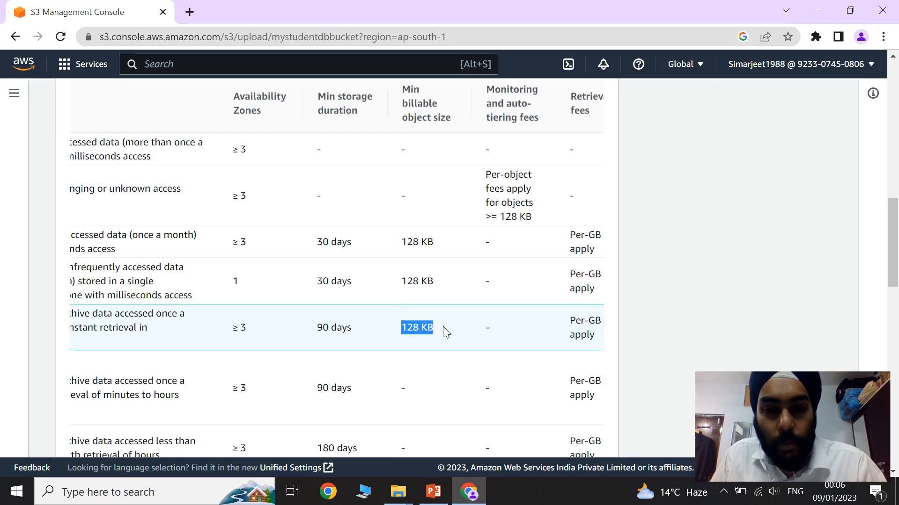
{"action": "scroll", "coordinate": [449, 388], "scroll_direction": "down", "scroll_amount": 1}
{"action": "scroll", "coordinate": [449, 388], "scroll_direction": "down", "scroll_amount": 3}
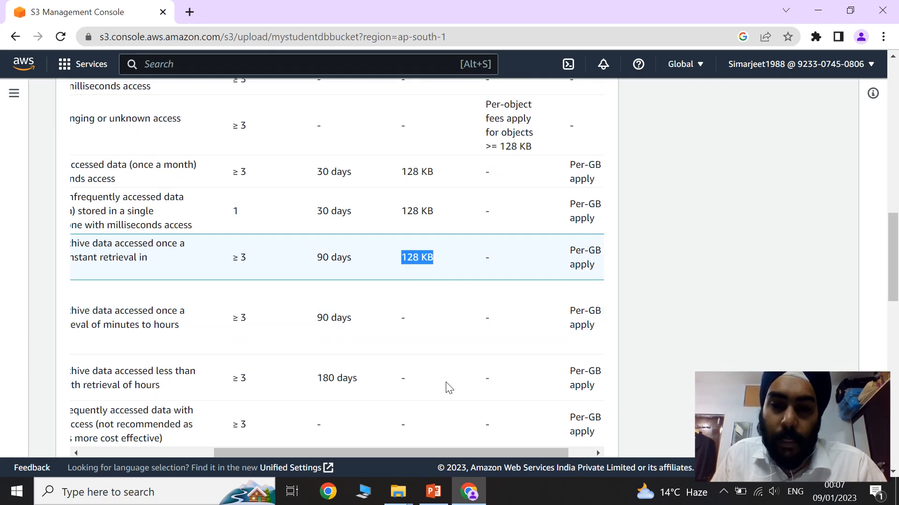
{"action": "left_click_drag", "start_coordinate": [448, 384], "coordinate": [317, 381]}
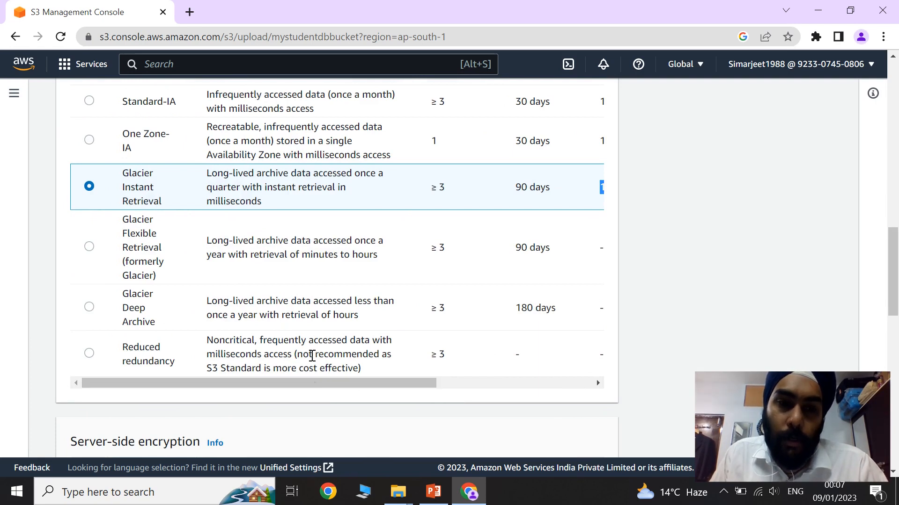
{"action": "left_click", "coordinate": [303, 210]}
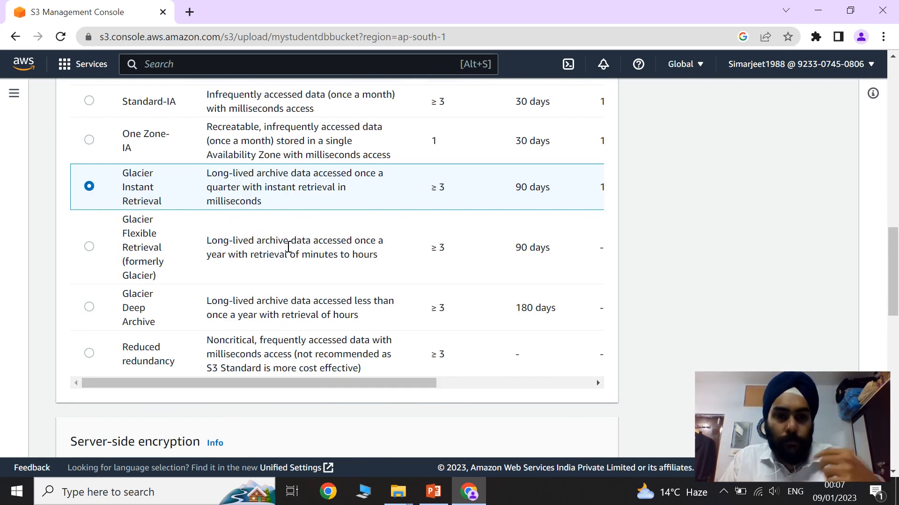
Step: Select the Glacier Flexible Retrieval storage class and review its minimum storage duration, minimum billable object size and fees
{"action": "left_click", "coordinate": [90, 251]}
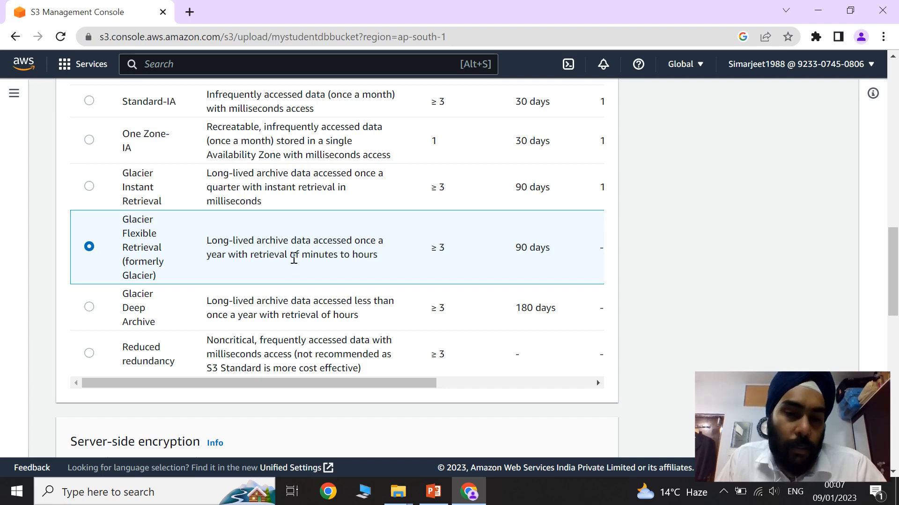
{"action": "left_click_drag", "start_coordinate": [317, 379], "coordinate": [443, 390]}
{"action": "scroll", "coordinate": [407, 299], "scroll_direction": "up", "scroll_amount": 2}
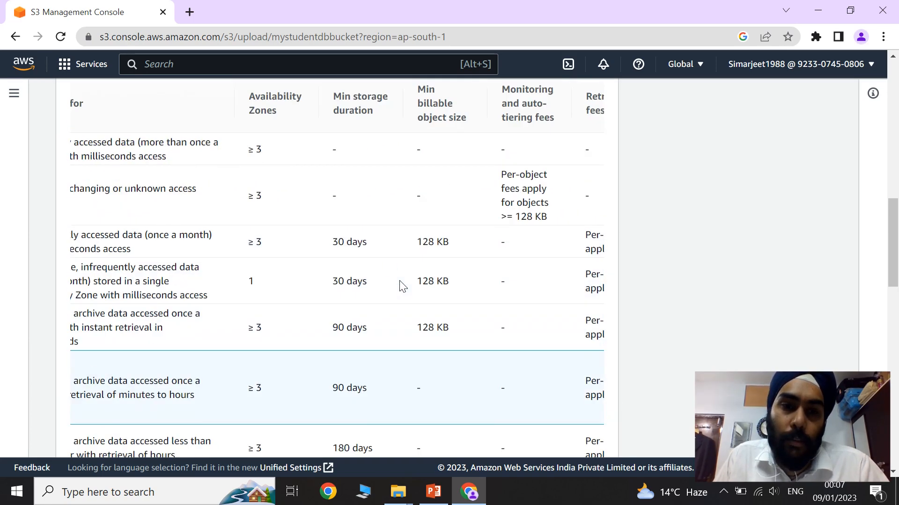
{"action": "scroll", "coordinate": [362, 237], "scroll_direction": "down", "scroll_amount": 2}
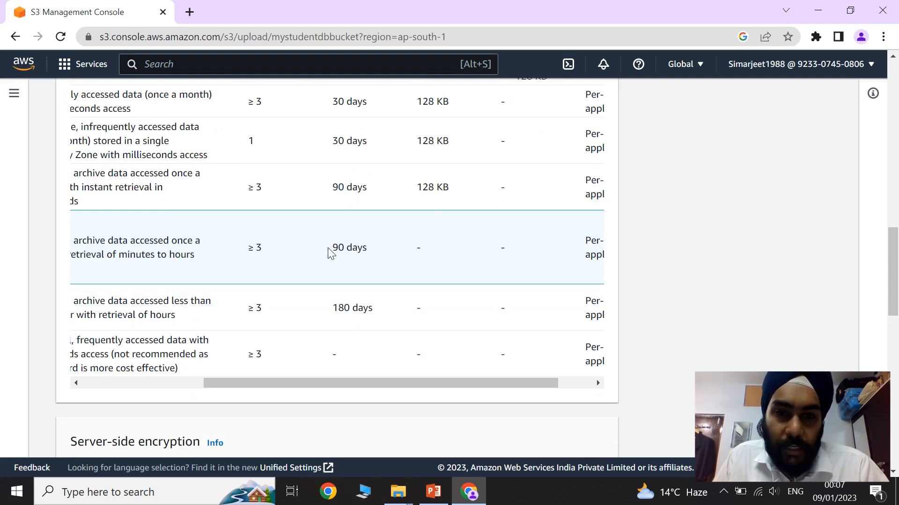
{"action": "mouse_move", "coordinate": [431, 384]}
{"action": "left_mouse_down"}
{"action": "mouse_move", "coordinate": [476, 384]}
{"action": "mouse_move", "coordinate": [405, 381]}
{"action": "mouse_move", "coordinate": [427, 381]}
{"action": "left_mouse_up"}
{"action": "scroll", "coordinate": [457, 299], "scroll_direction": "up", "scroll_amount": 3}
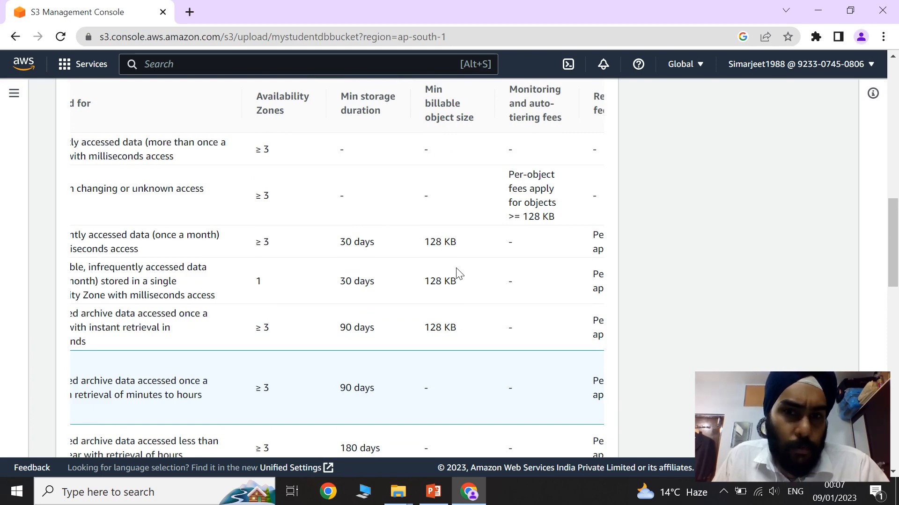
{"action": "scroll", "coordinate": [458, 274], "scroll_direction": "down", "scroll_amount": 1}
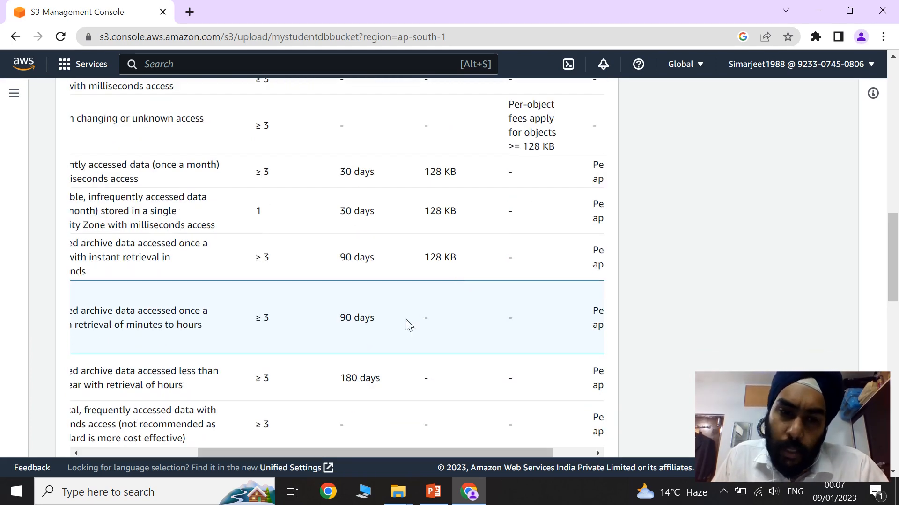
{"action": "scroll", "coordinate": [407, 351], "scroll_direction": "down", "scroll_amount": 1}
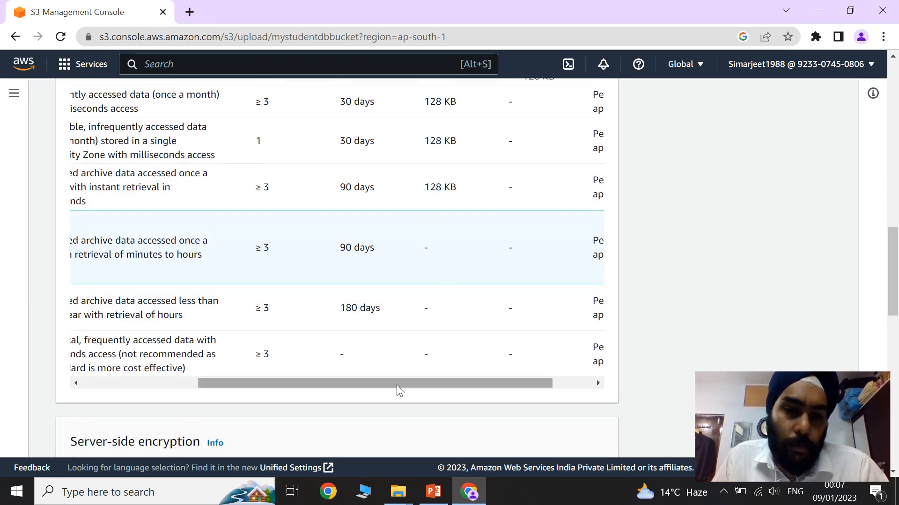
{"action": "left_click_drag", "start_coordinate": [397, 385], "coordinate": [281, 385]}
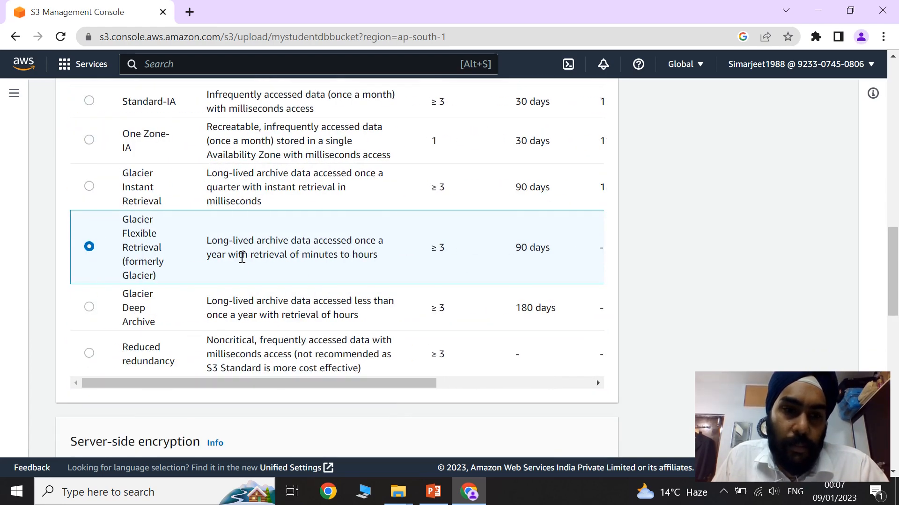
Step: Select Glacier Deep Archive, switch the selection to Reduced redundancy, and read the description of Reduced redundancy
{"action": "left_click", "coordinate": [89, 307]}
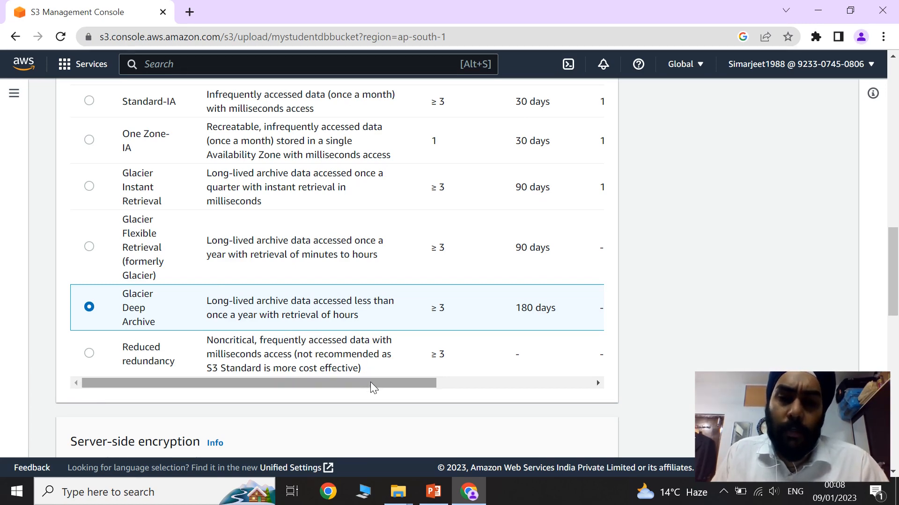
{"action": "mouse_move", "coordinate": [370, 382]}
{"action": "left_mouse_down"}
{"action": "mouse_move", "coordinate": [486, 387]}
{"action": "mouse_move", "coordinate": [530, 377]}
{"action": "mouse_move", "coordinate": [364, 379]}
{"action": "left_mouse_up"}
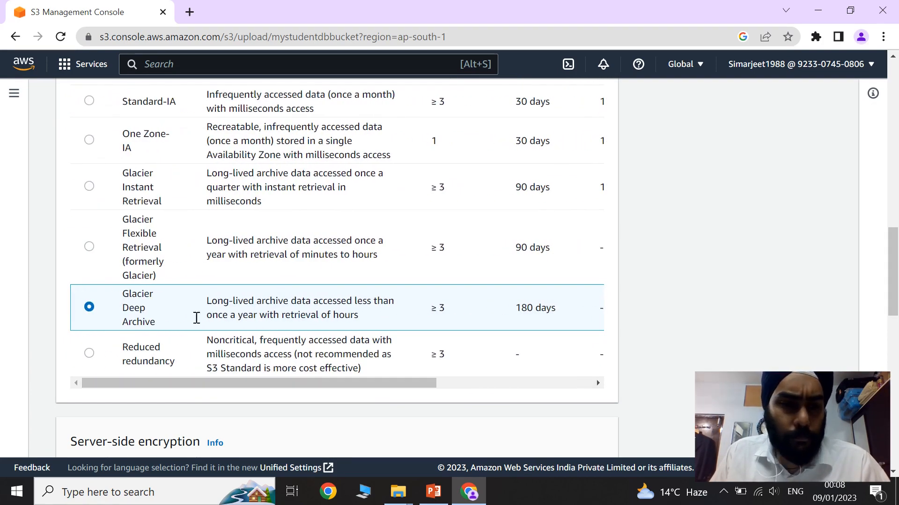
{"action": "left_click", "coordinate": [89, 354]}
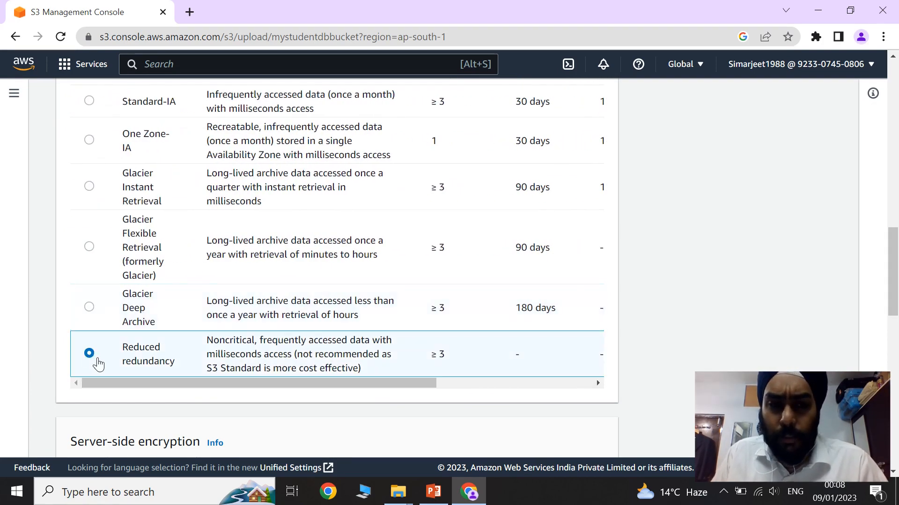
{"action": "left_click_drag", "start_coordinate": [207, 341], "coordinate": [284, 354]}
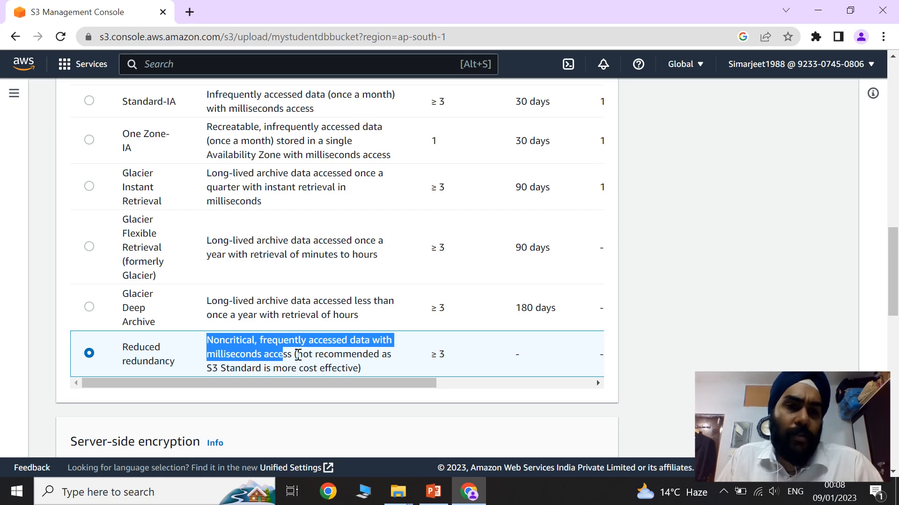
{"action": "left_click", "coordinate": [279, 312]}
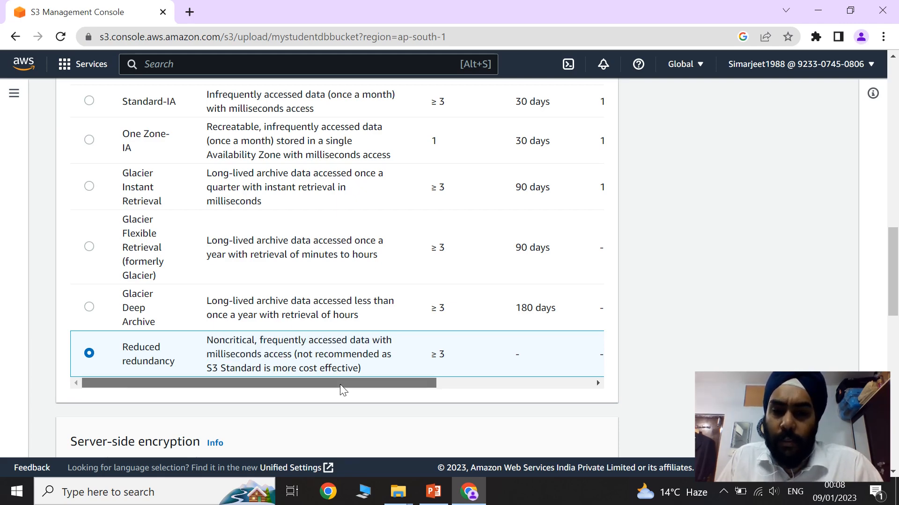
{"action": "mouse_move", "coordinate": [340, 384]}
{"action": "left_mouse_down"}
{"action": "mouse_move", "coordinate": [456, 391]}
{"action": "mouse_move", "coordinate": [485, 383]}
{"action": "mouse_move", "coordinate": [332, 383]}
{"action": "left_mouse_up"}
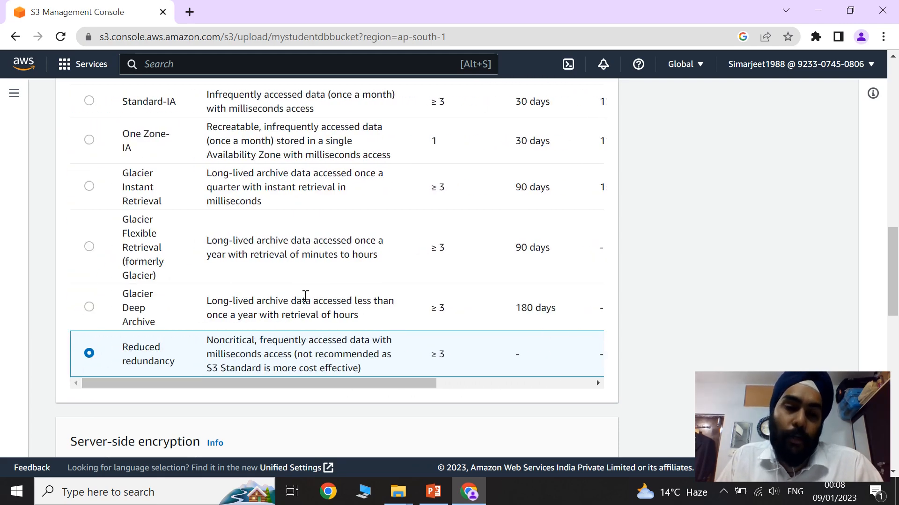
Step: Leave the upload page without uploading the pending PDF and return to the mystudentdbbucket object list
{"action": "scroll", "coordinate": [305, 297], "scroll_direction": "down", "scroll_amount": 1}
{"action": "scroll", "coordinate": [305, 299], "scroll_direction": "down", "scroll_amount": 1}
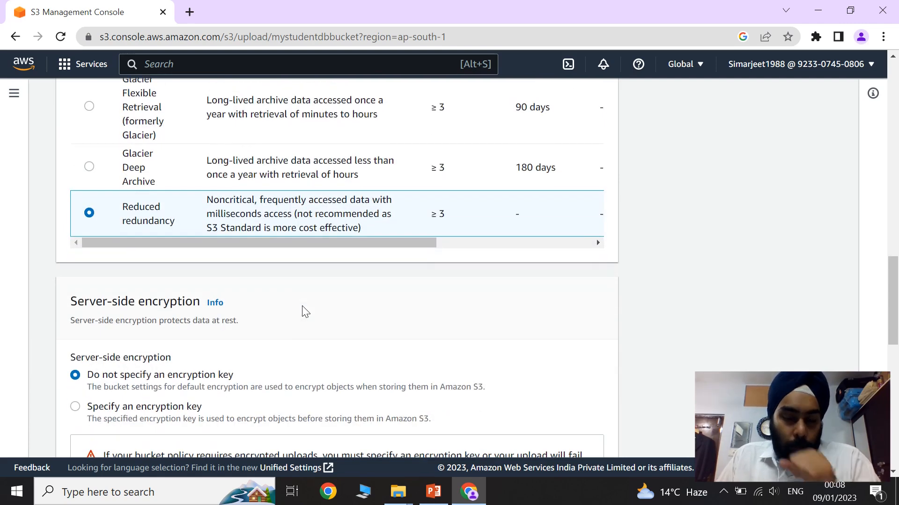
{"action": "scroll", "coordinate": [309, 304], "scroll_direction": "up", "scroll_amount": 6}
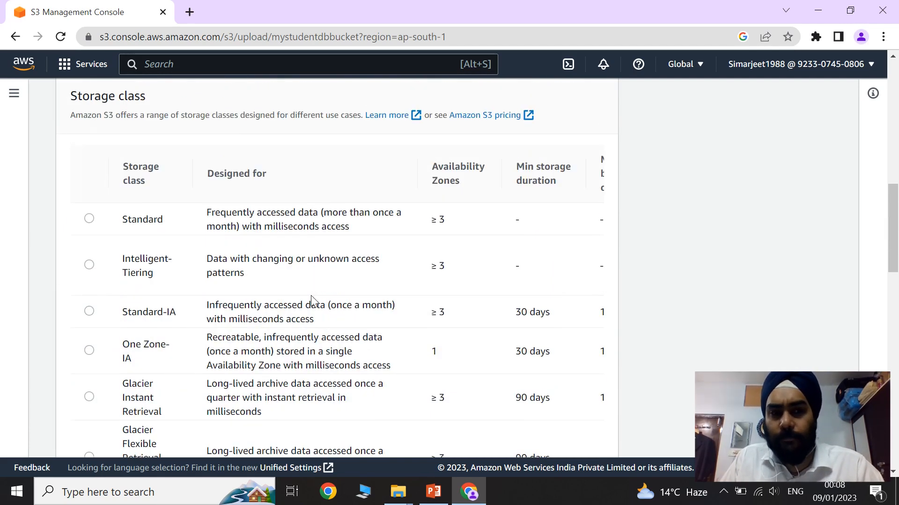
{"action": "scroll", "coordinate": [313, 300], "scroll_direction": "up", "scroll_amount": 5}
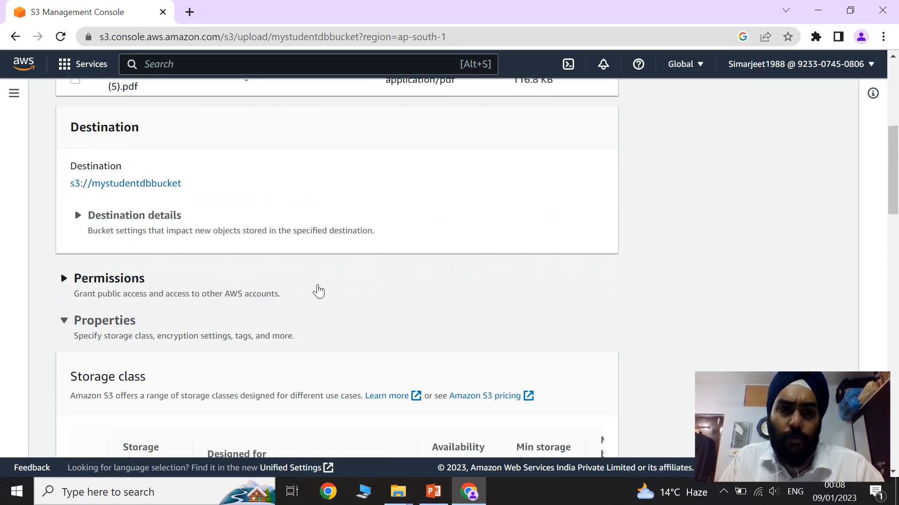
{"action": "scroll", "coordinate": [339, 292], "scroll_direction": "up", "scroll_amount": 2}
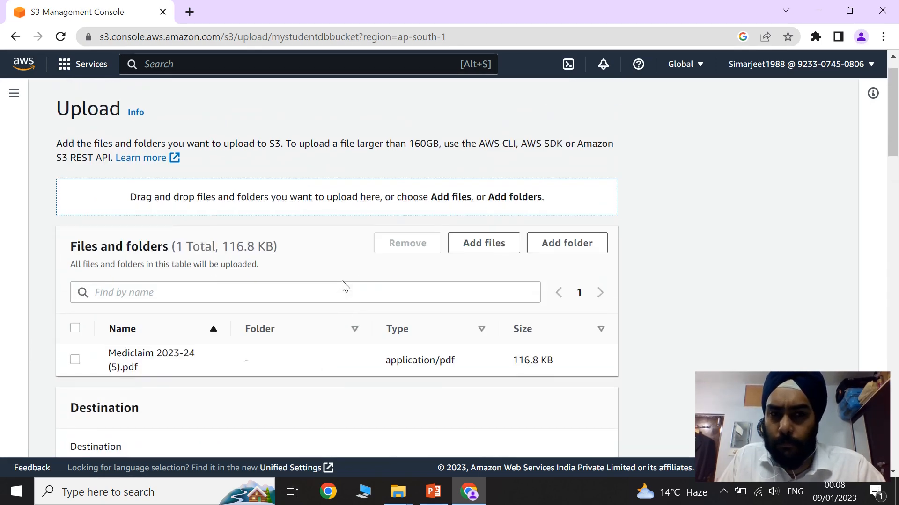
{"action": "scroll", "coordinate": [336, 284], "scroll_direction": "up", "scroll_amount": 1}
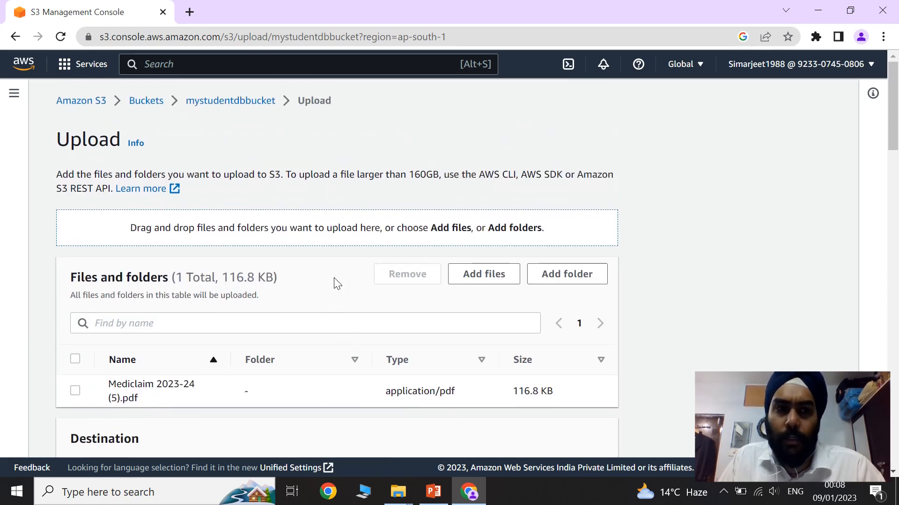
{"action": "left_click", "coordinate": [223, 104]}
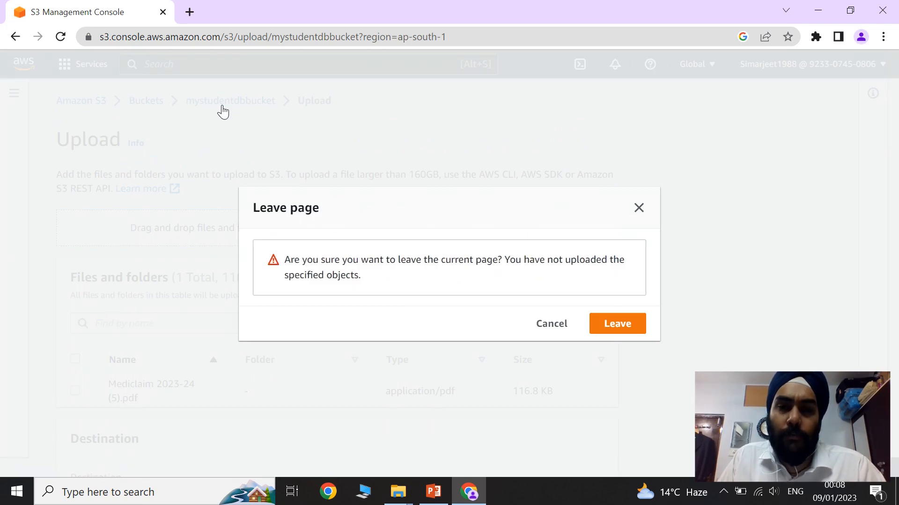
{"action": "left_click", "coordinate": [597, 327]}
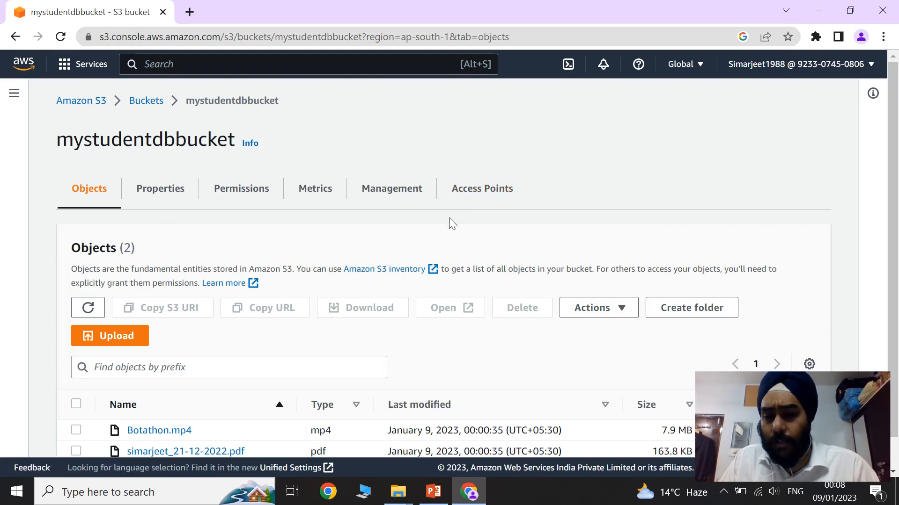
Step: Switch to the PowerPoint presentation showing the S3 Laboratory Hands On Practical slide
{"action": "left_click", "coordinate": [433, 491]}
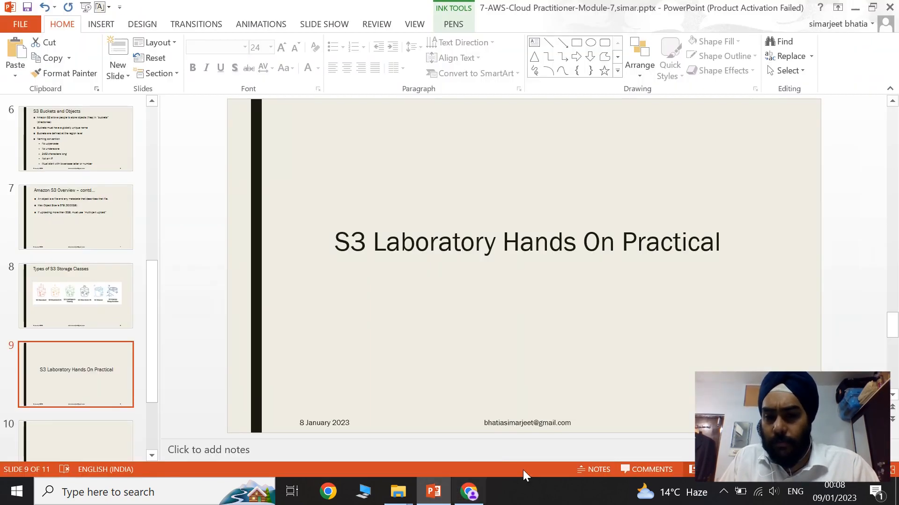
{"action": "left_click", "coordinate": [724, 498]}
{"action": "left_click", "coordinate": [733, 435]}
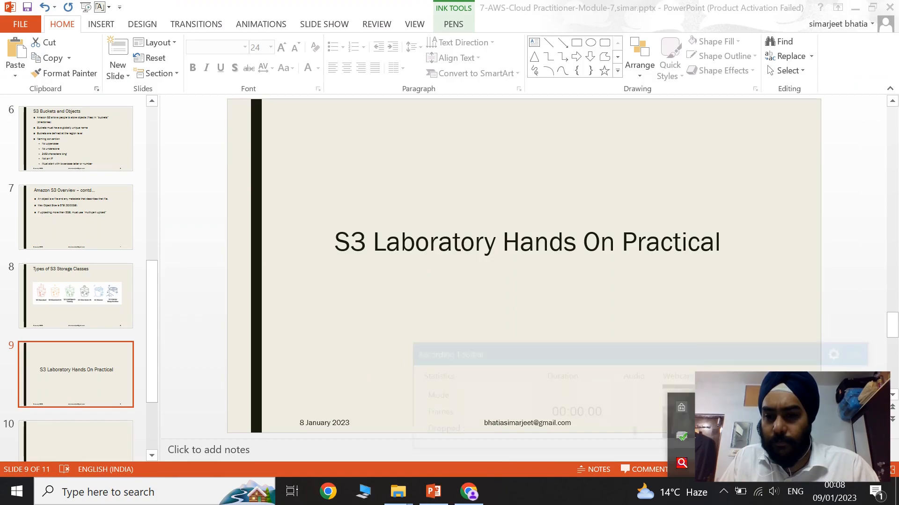